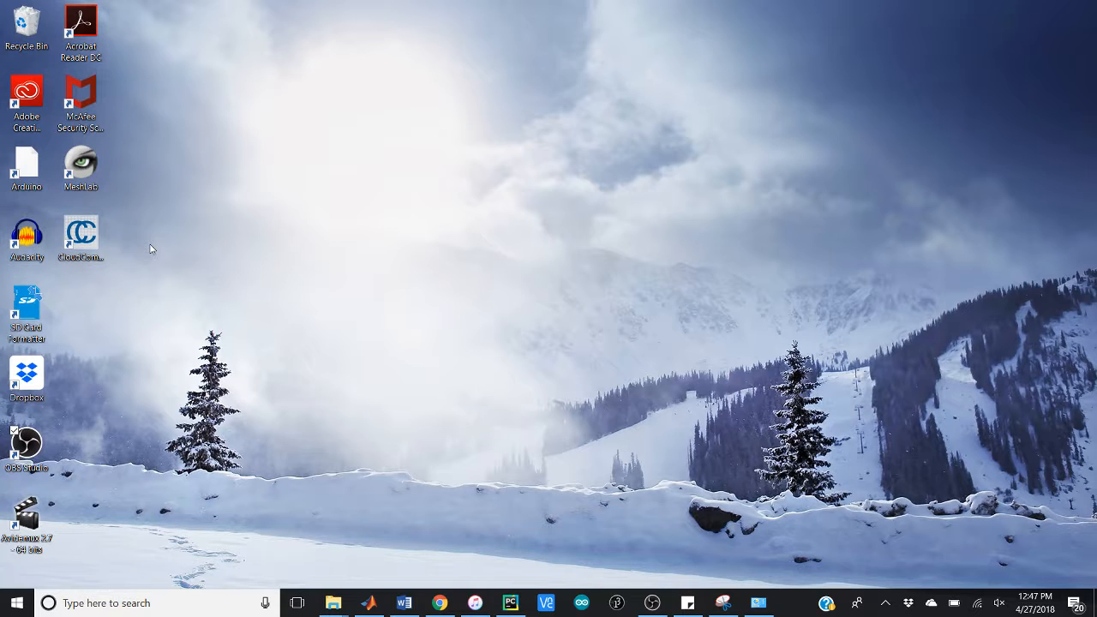
# Step: Launch MeshLab and choose Mesh.txt from the Testing folder under PycharmProjects > HW7 as the mesh to import
pyautogui.doubleClick(81, 175)
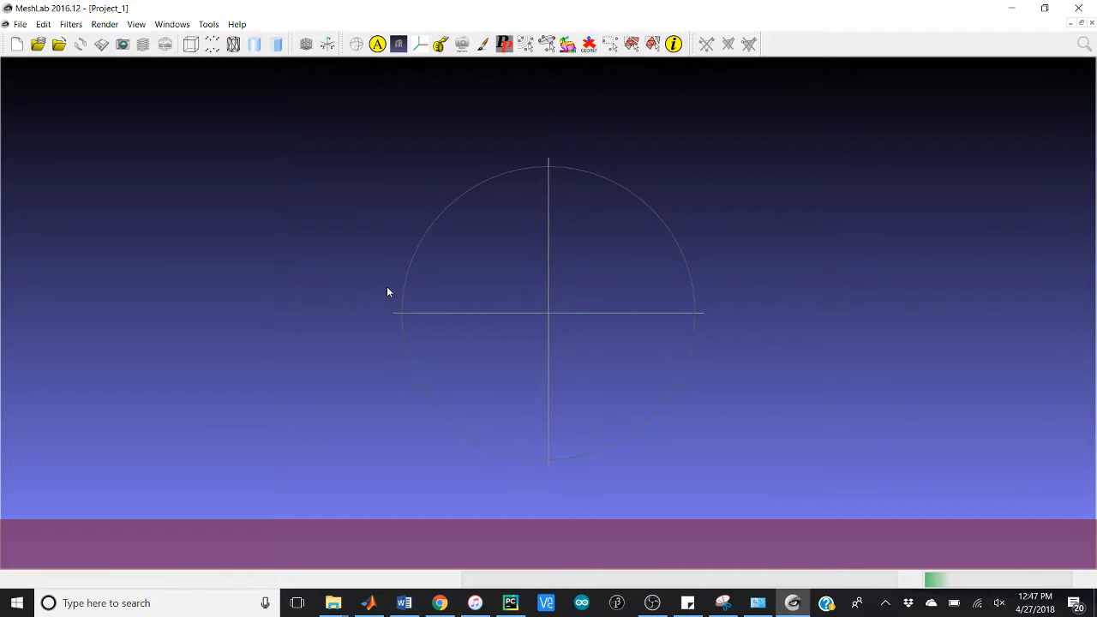
pyautogui.click(60, 45)
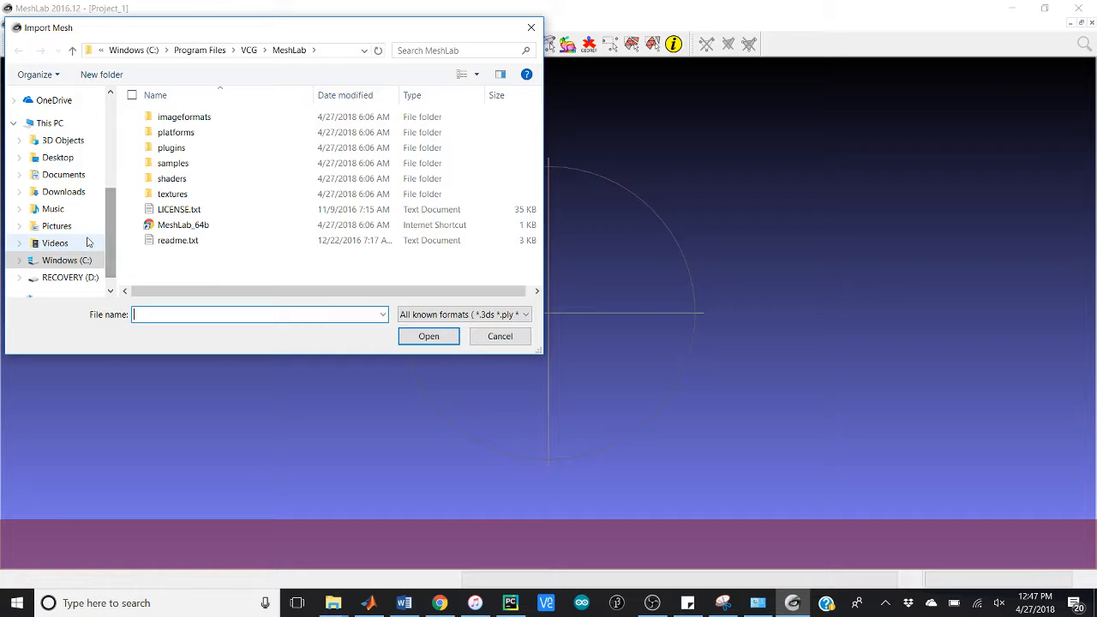
pyautogui.click(79, 266)
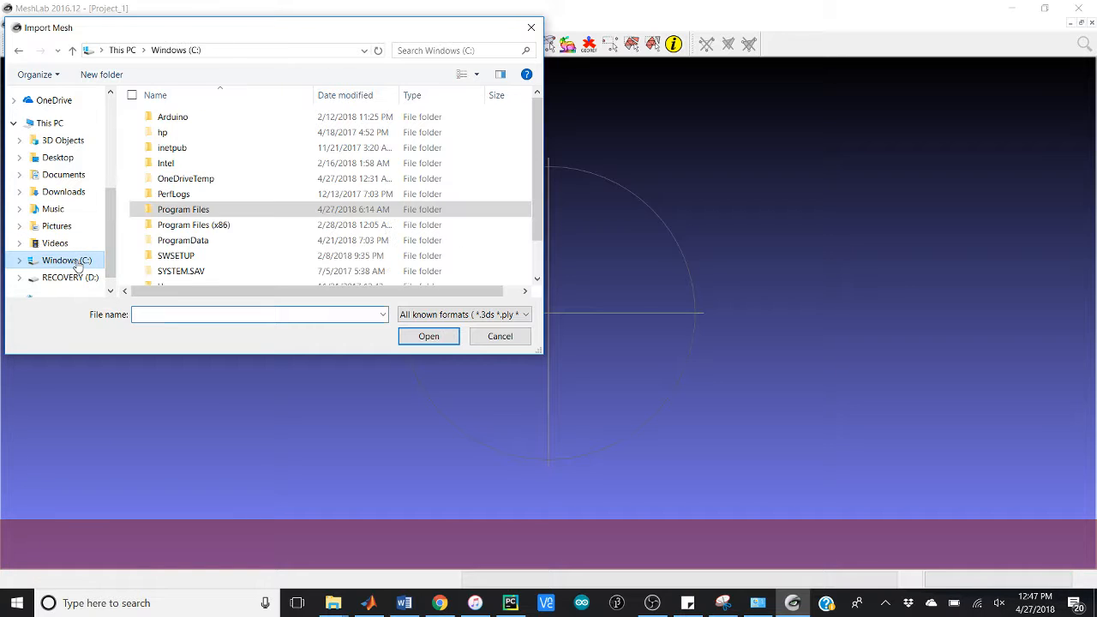
pyautogui.scroll(-1, 220, 240)
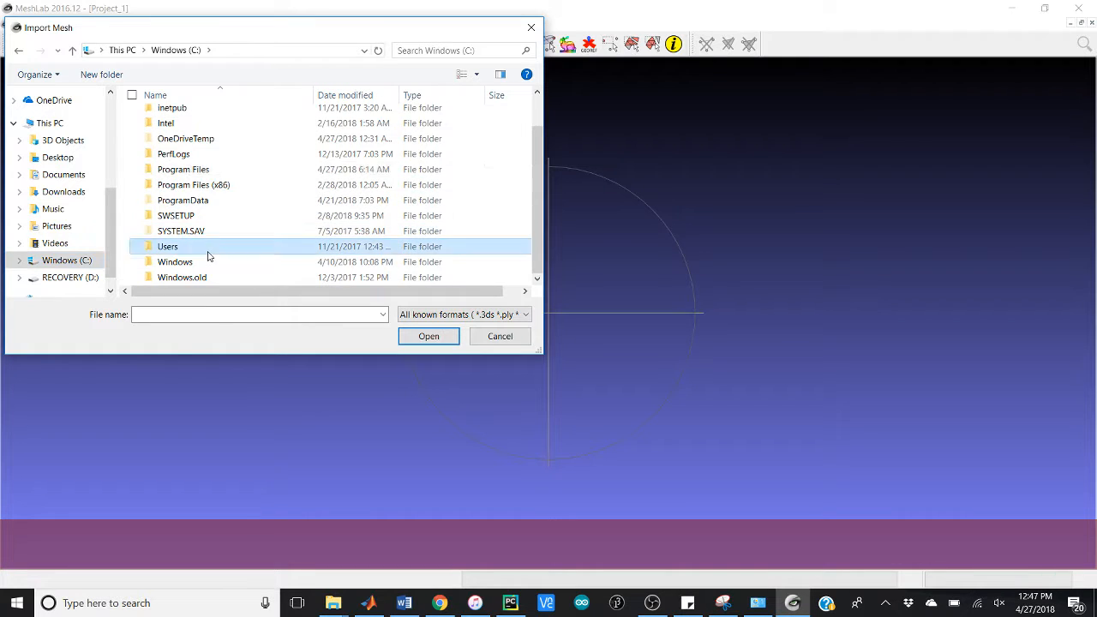
pyautogui.doubleClick(207, 248)
pyautogui.doubleClick(172, 163)
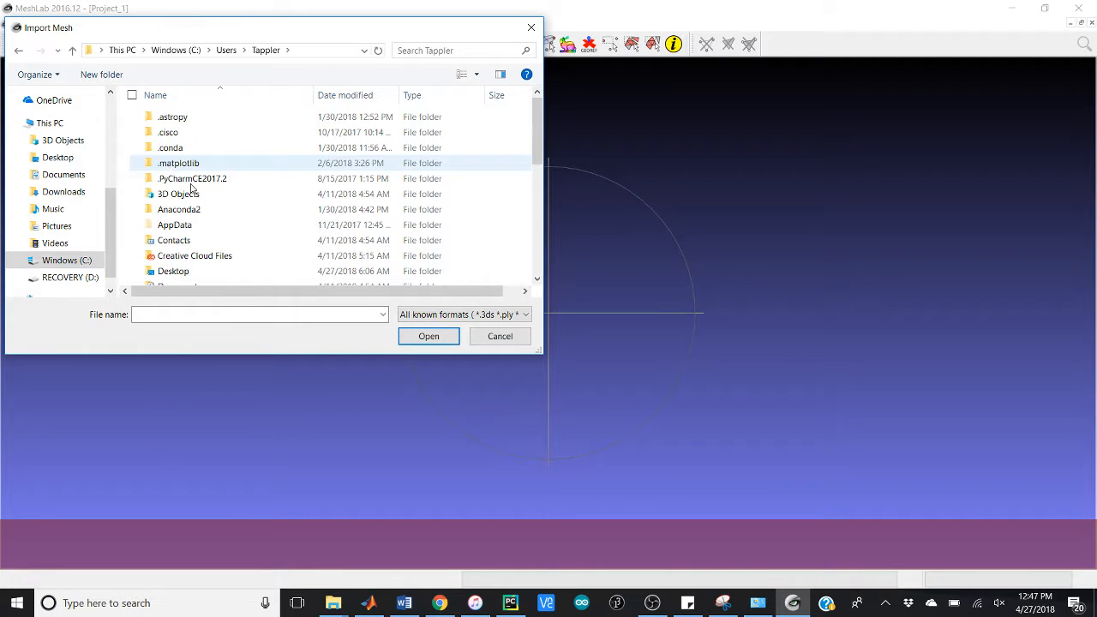
pyautogui.scroll(-5, 201, 261)
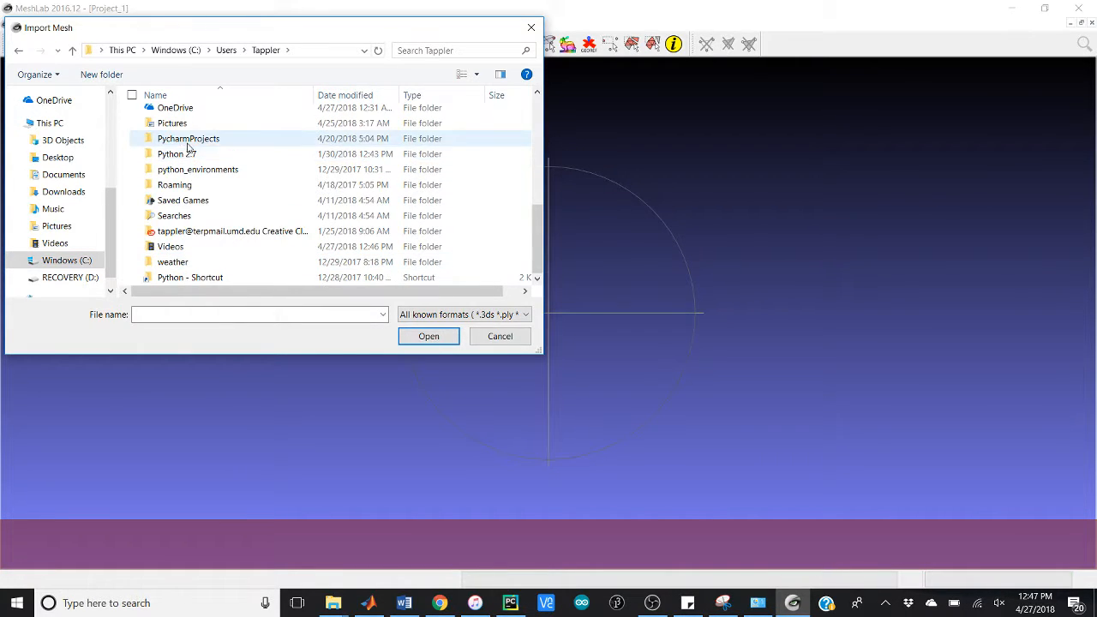
pyautogui.click(187, 142)
pyautogui.doubleClick(188, 142)
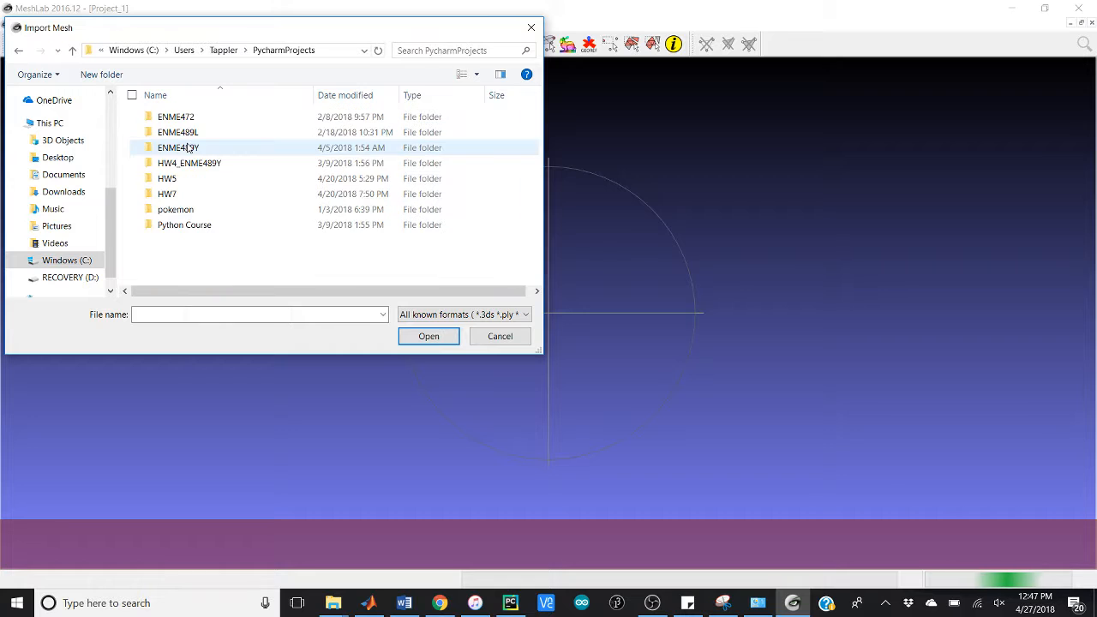
pyautogui.doubleClick(188, 193)
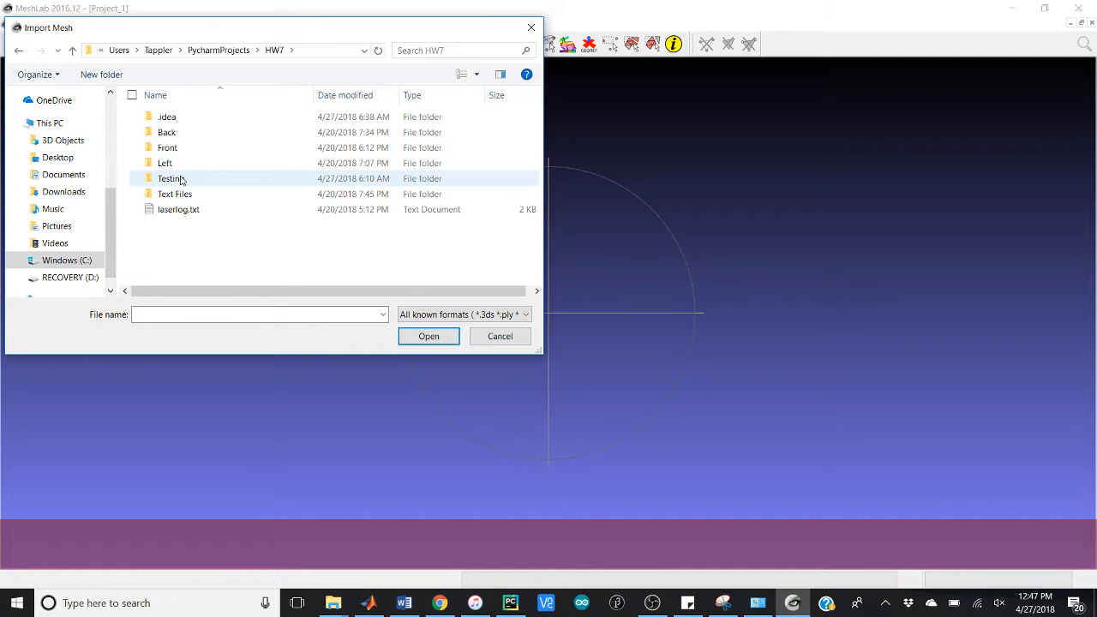
pyautogui.doubleClick(180, 179)
pyautogui.doubleClick(186, 163)
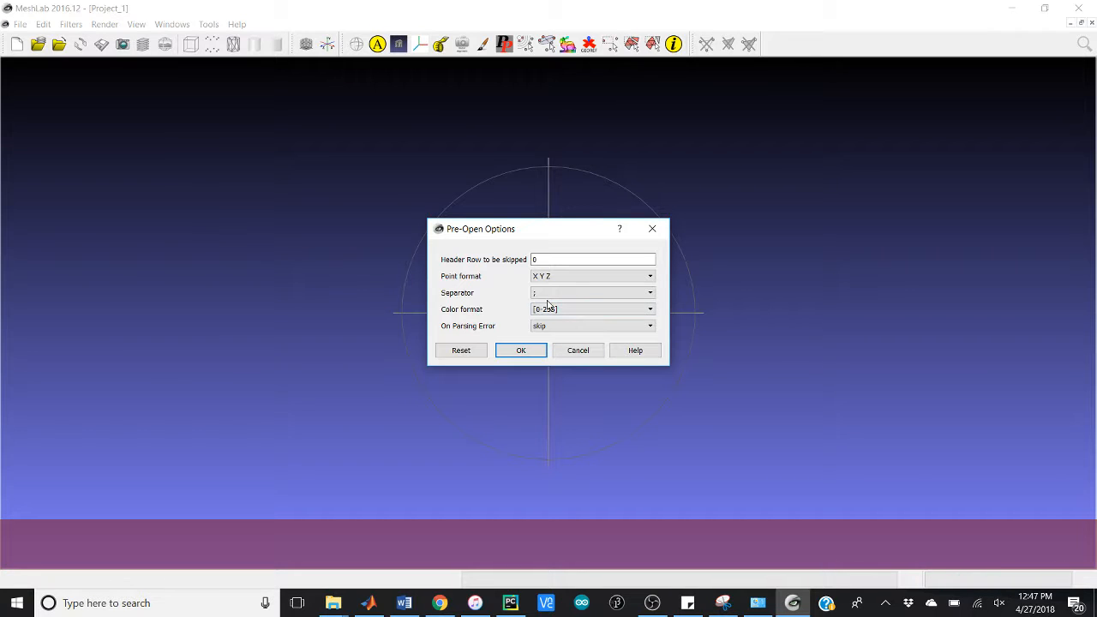
# Step: Change the separator in the pre-open options to match the XYZ text file and import the point cloud
pyautogui.click(547, 295)
pyautogui.click(549, 321)
pyautogui.click(533, 348)
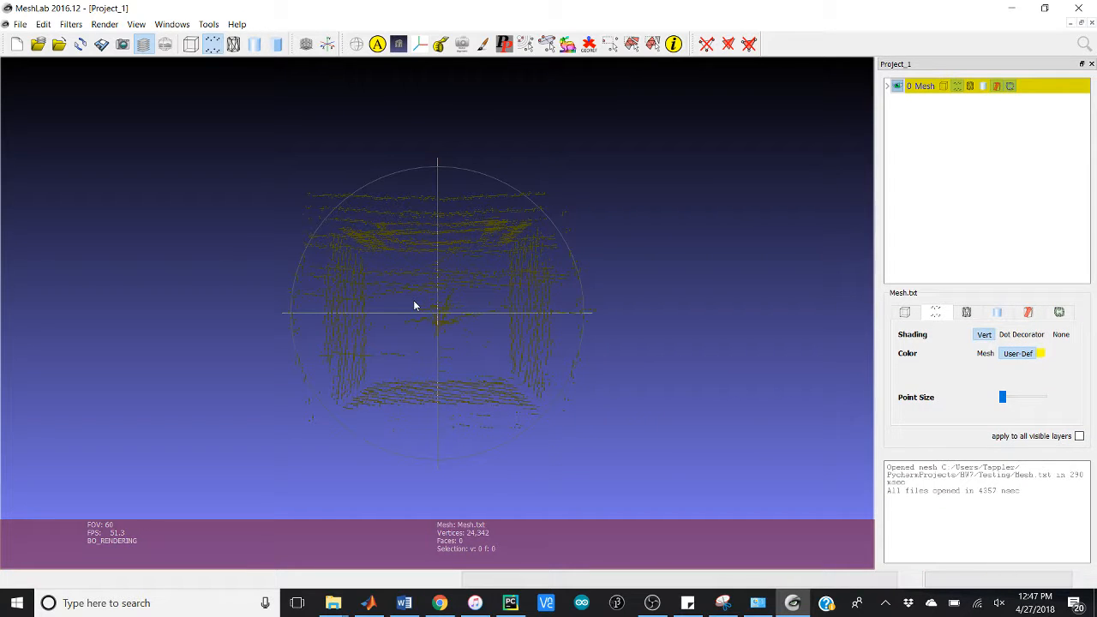
# Step: Slightly enlarge the cloud's point size and set its solid back-face rendering to Double
pyautogui.moveTo(449, 338); pyautogui.dragTo(476, 125)
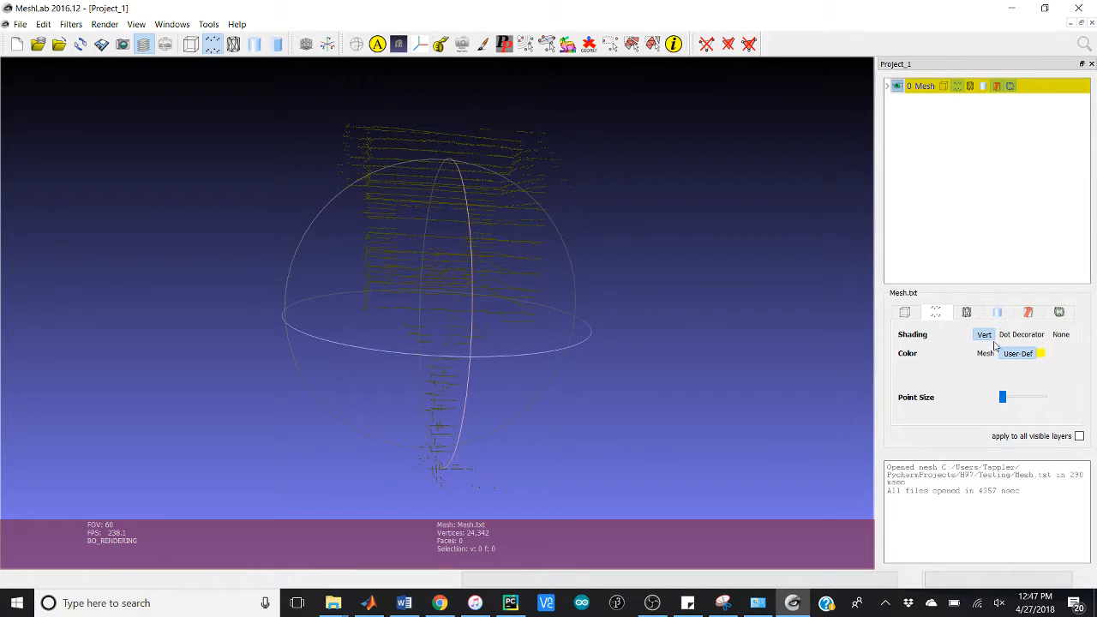
pyautogui.moveTo(418, 363); pyautogui.dragTo(257, 259)
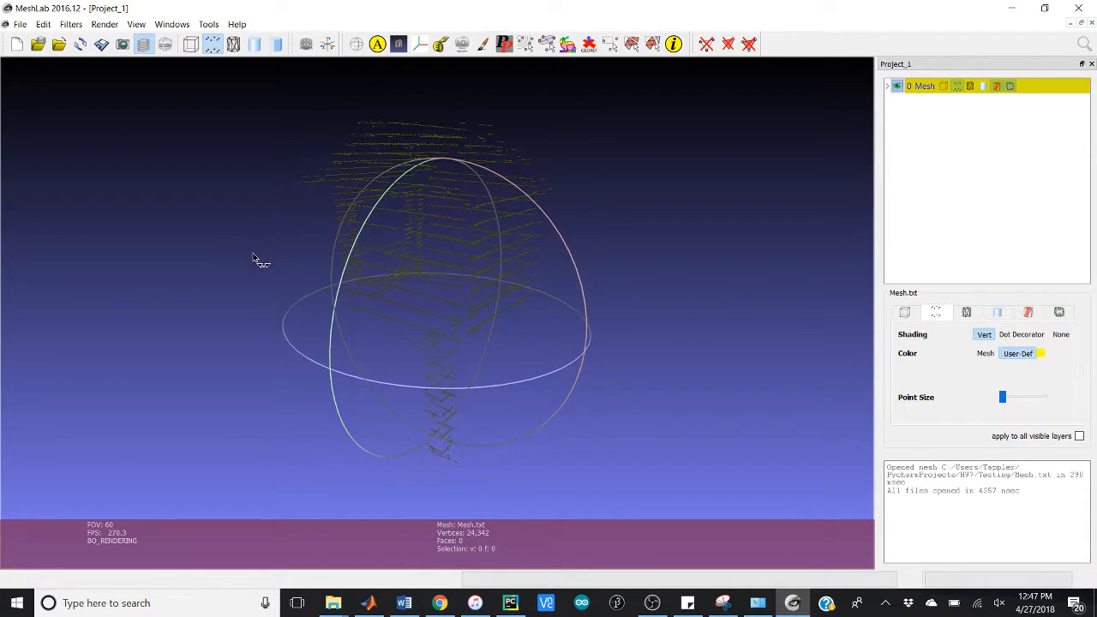
pyautogui.moveTo(1002, 397); pyautogui.dragTo(1010, 401)
pyautogui.click(997, 311)
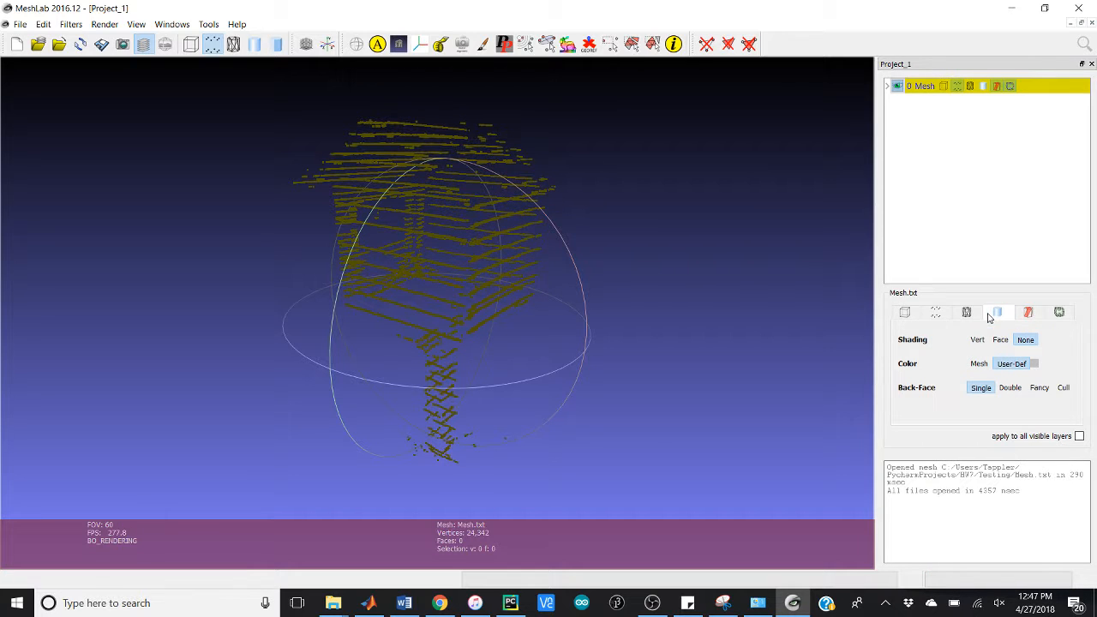
pyautogui.click(1009, 388)
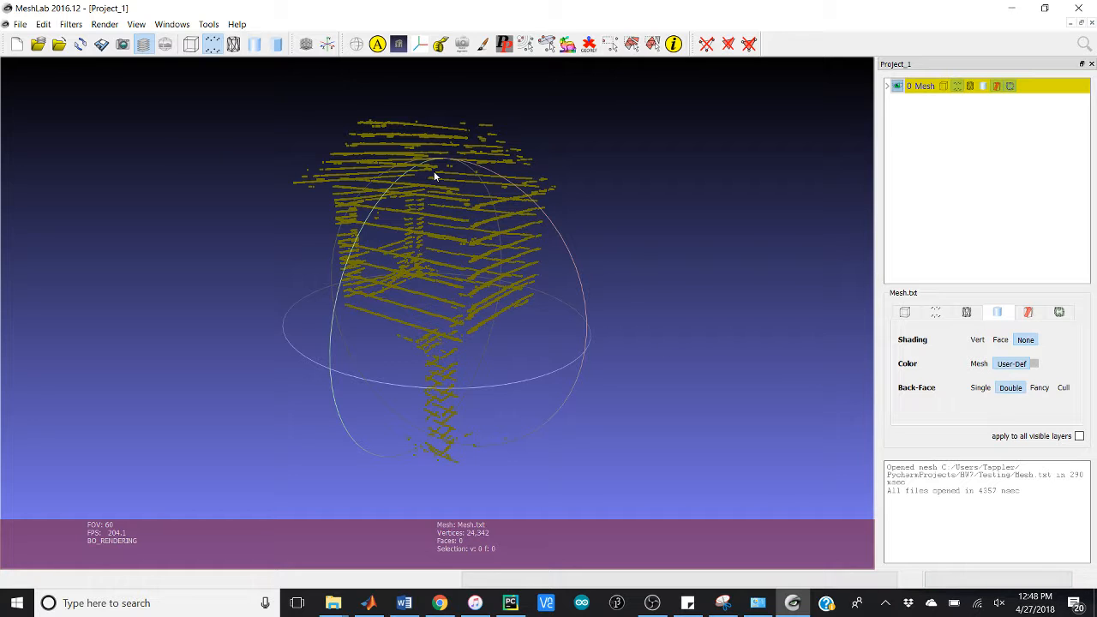
# Step: Turn on the display of normals for the imported point cloud
pyautogui.moveTo(388, 144)
pyautogui.mouseDown()
pyautogui.moveTo(373, 120)
pyautogui.moveTo(411, 137)
pyautogui.moveTo(380, 151)
pyautogui.mouseUp()
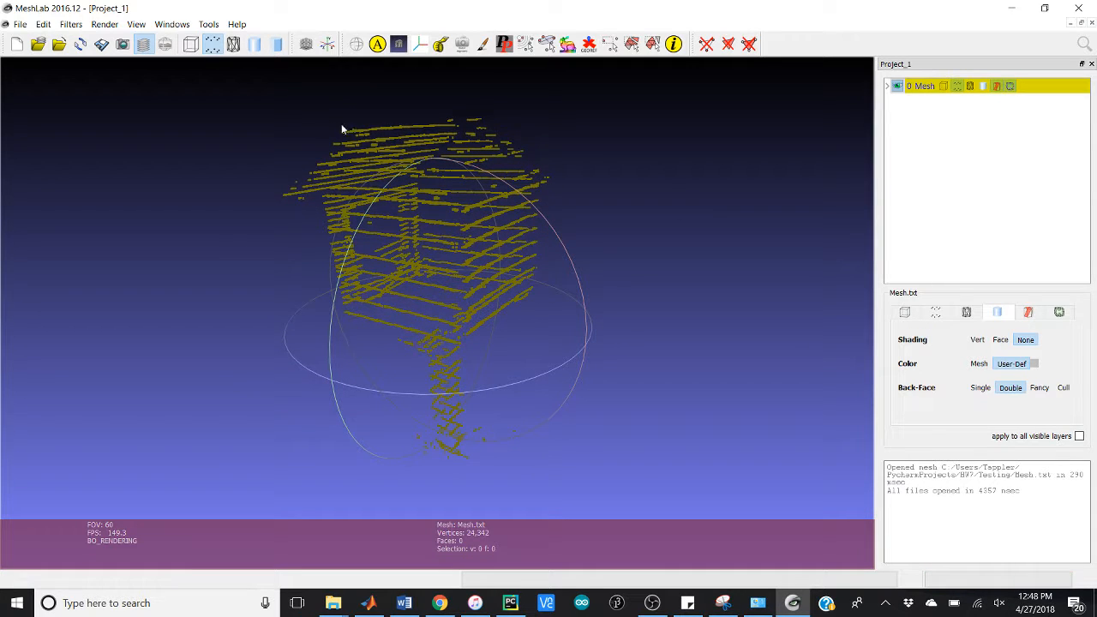
pyautogui.click(104, 24)
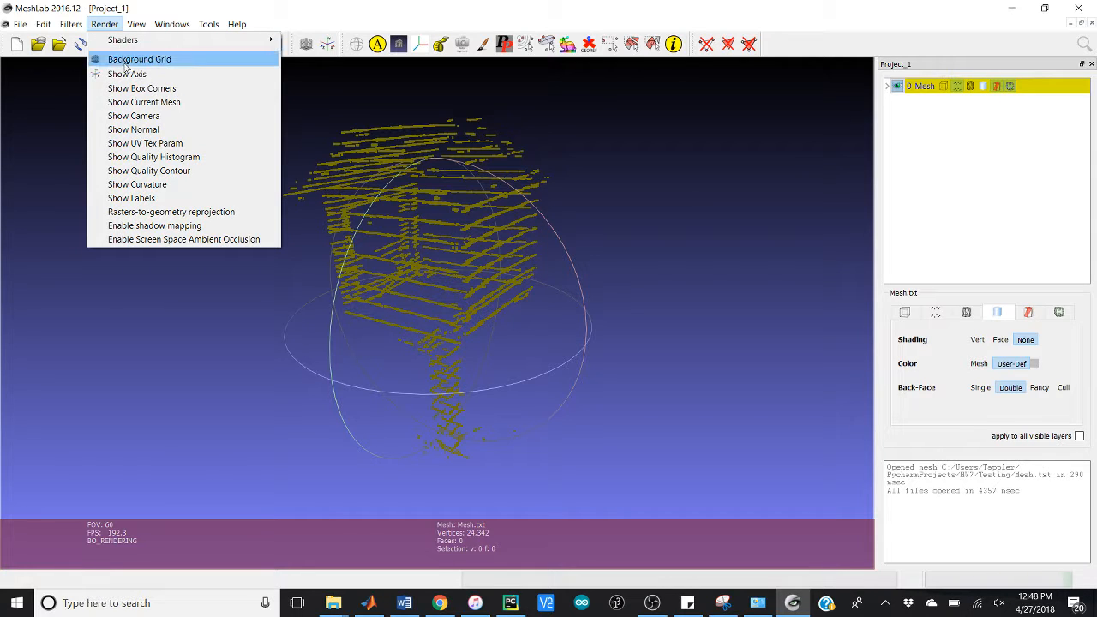
pyautogui.click(137, 130)
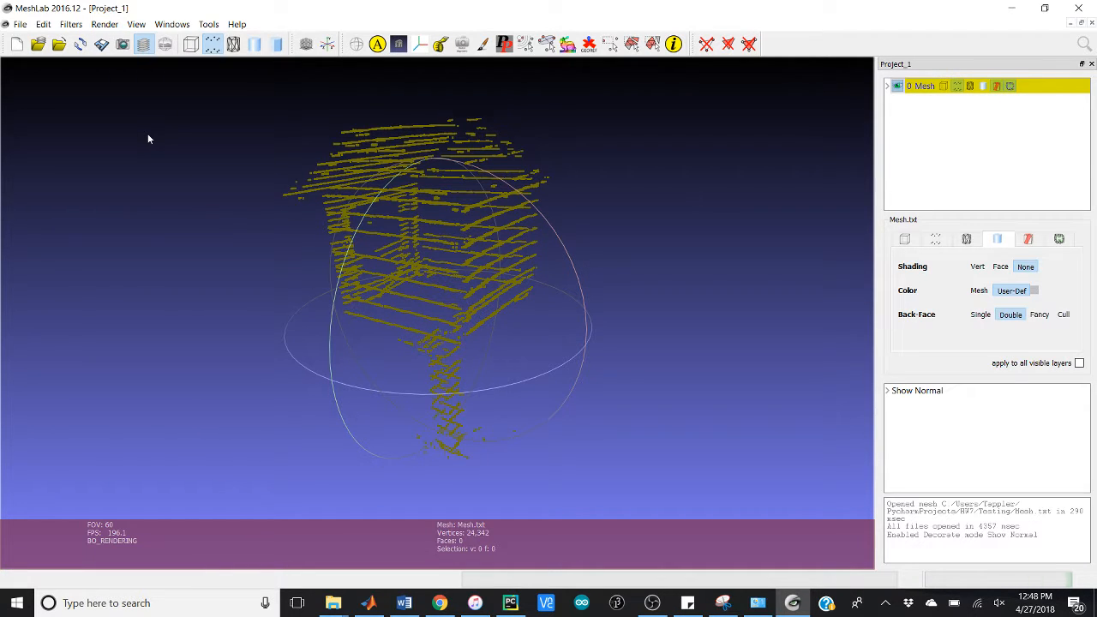
# Step: Compute normals for the point set with 10 neighbours and 0 smooth iterations
pyautogui.click(71, 24)
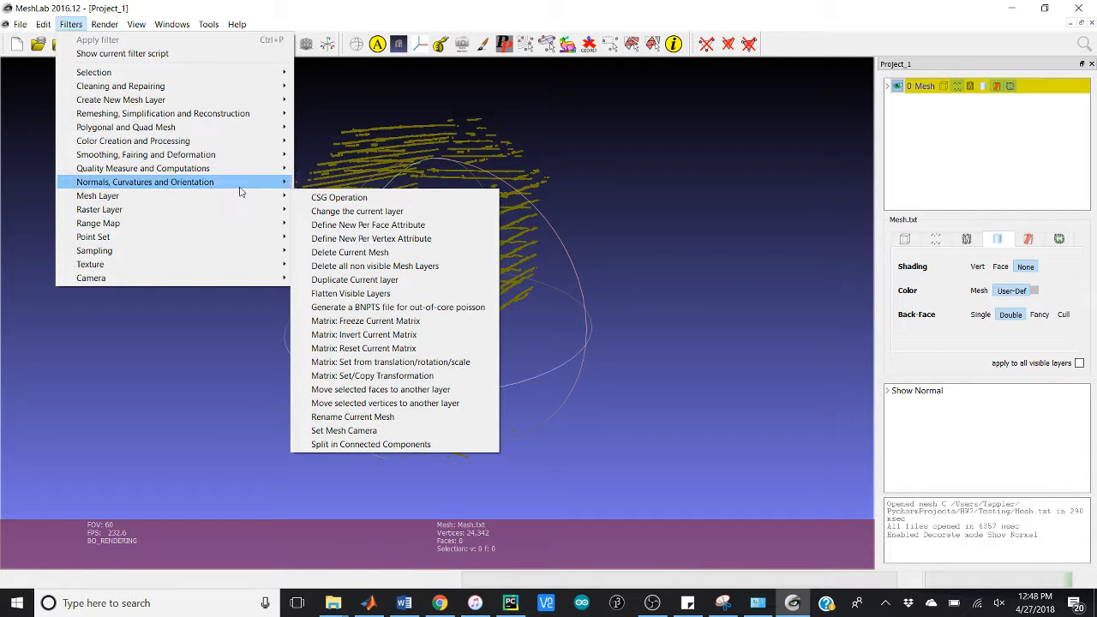
pyautogui.moveTo(244, 182)
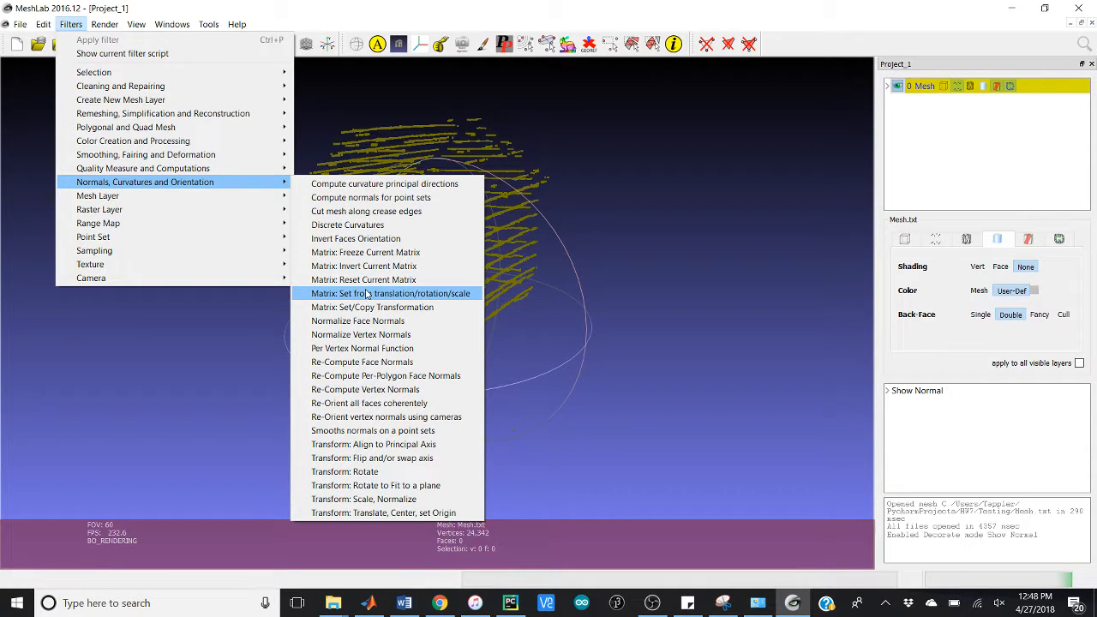
pyautogui.click(362, 200)
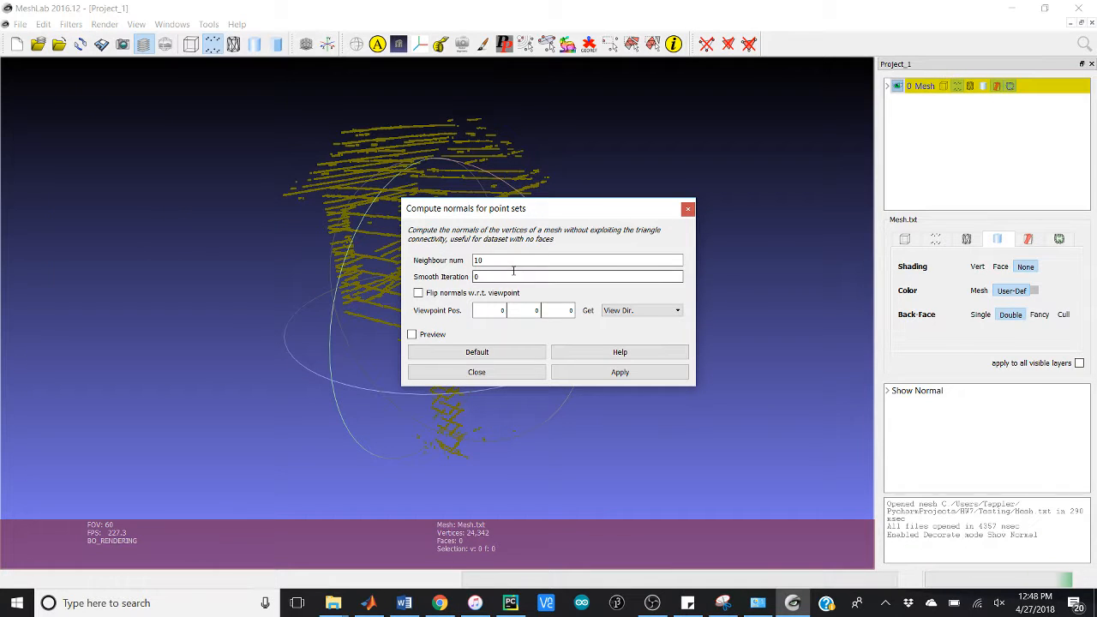
pyautogui.click(584, 368)
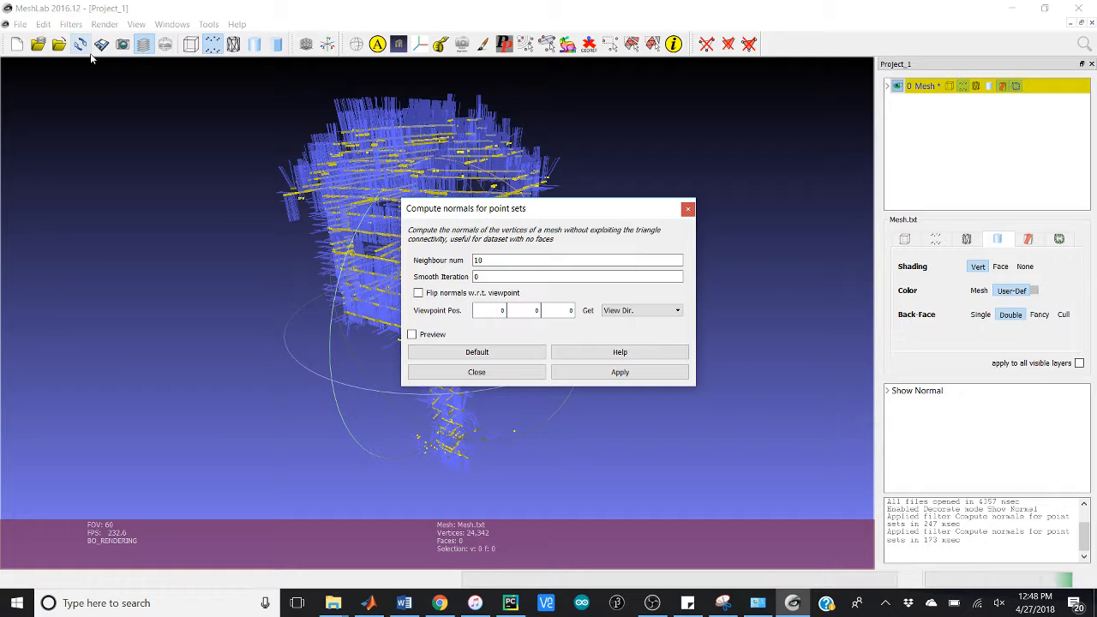
pyautogui.click(686, 208)
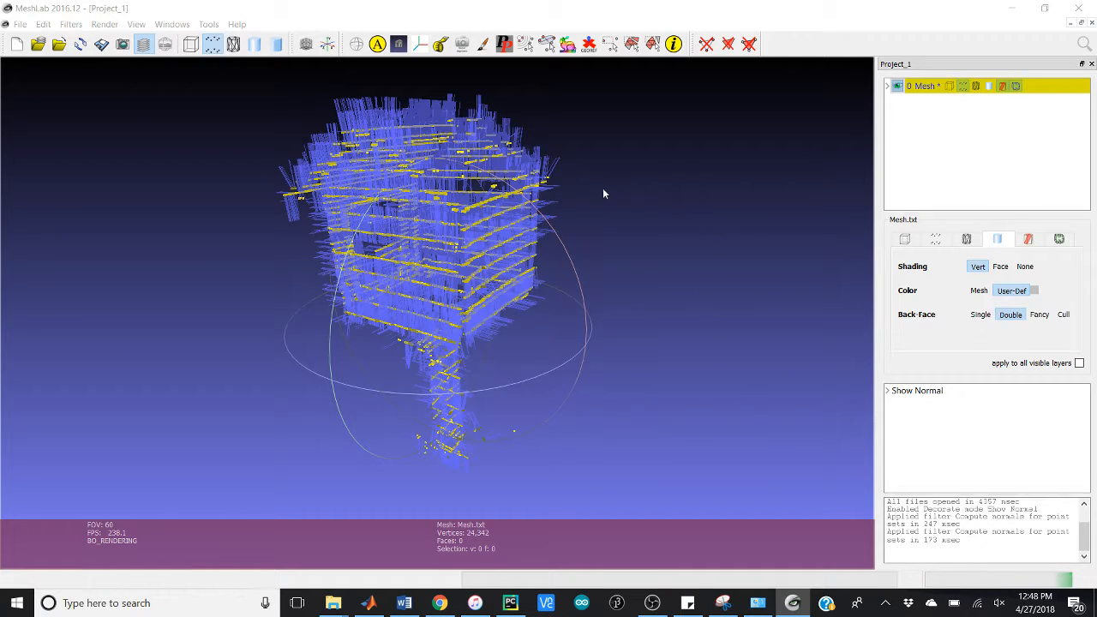
# Step: Open the Screened Poisson Surface Reconstruction filter for the point cloud
pyautogui.click(71, 24)
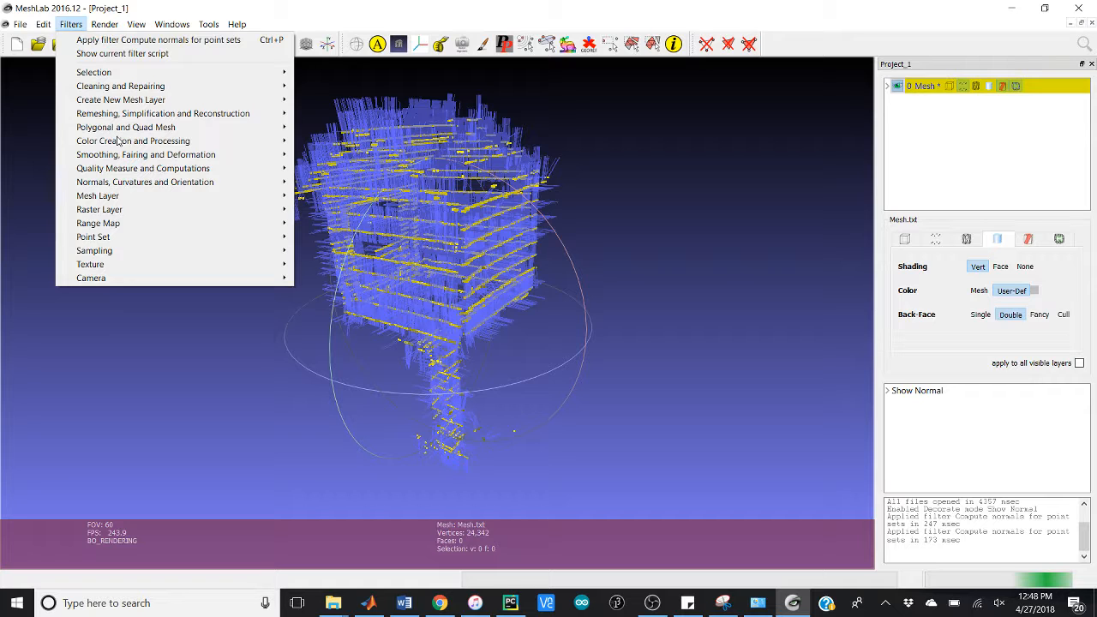
pyautogui.moveTo(171, 113)
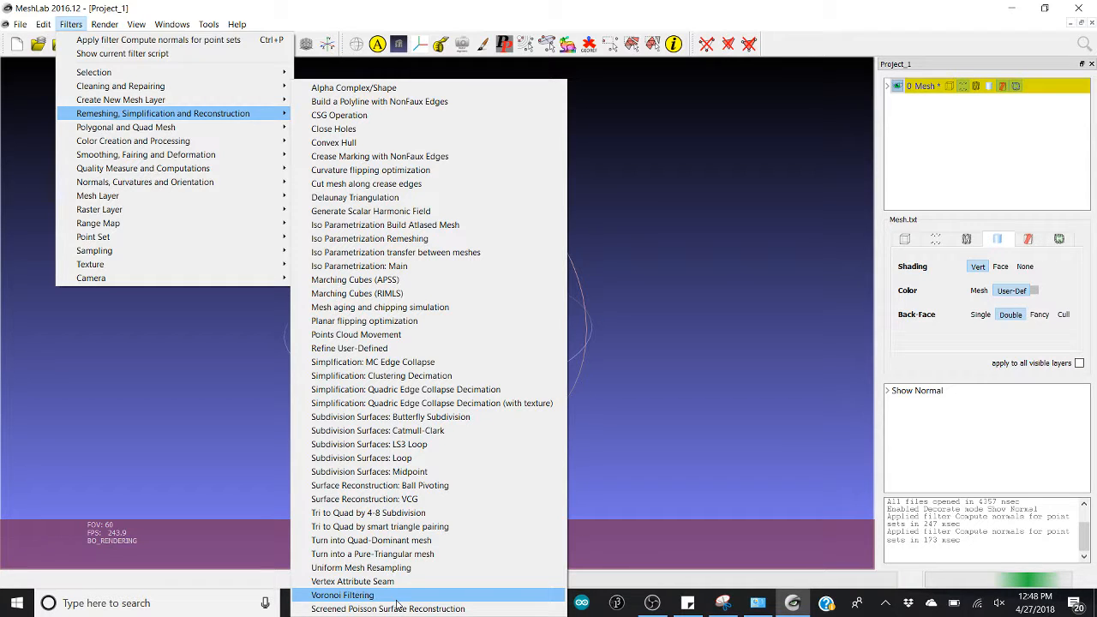
pyautogui.click(398, 608)
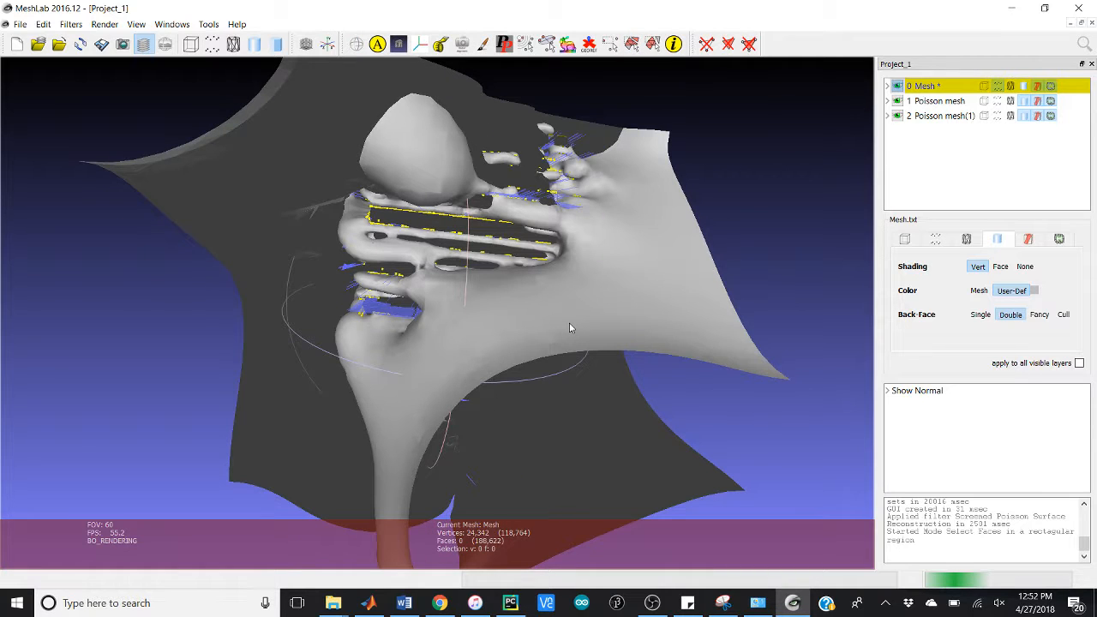
# Step: Delete the first reconstructed surface layer, Poisson mesh, keeping the point cloud and Poisson mesh(1)
pyautogui.moveTo(569, 328); pyautogui.dragTo(443, 334)
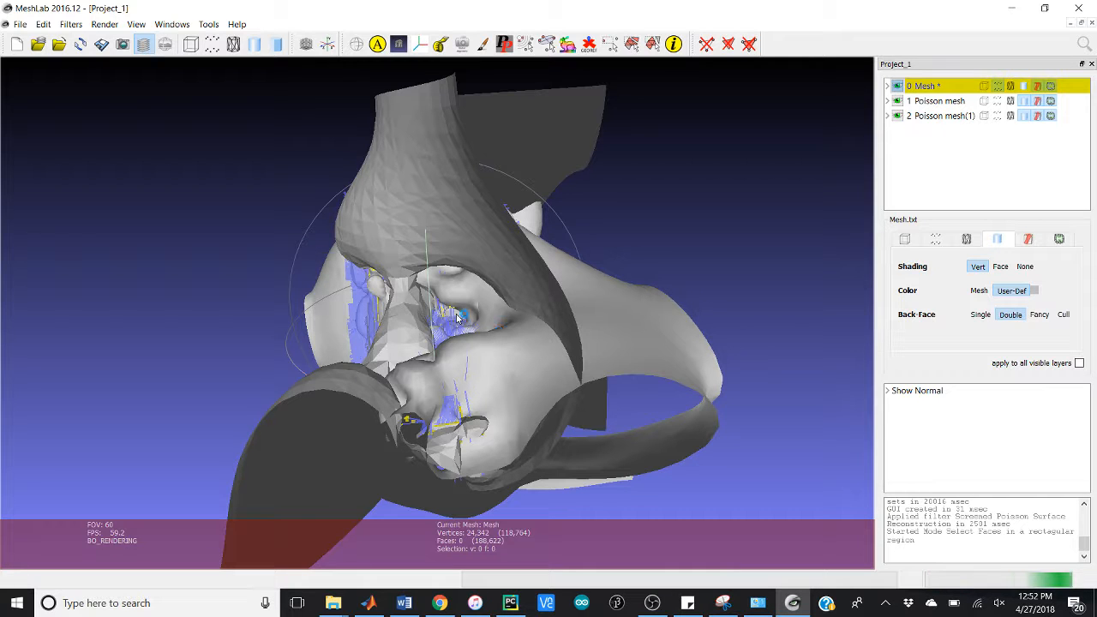
pyautogui.moveTo(457, 318); pyautogui.dragTo(461, 350)
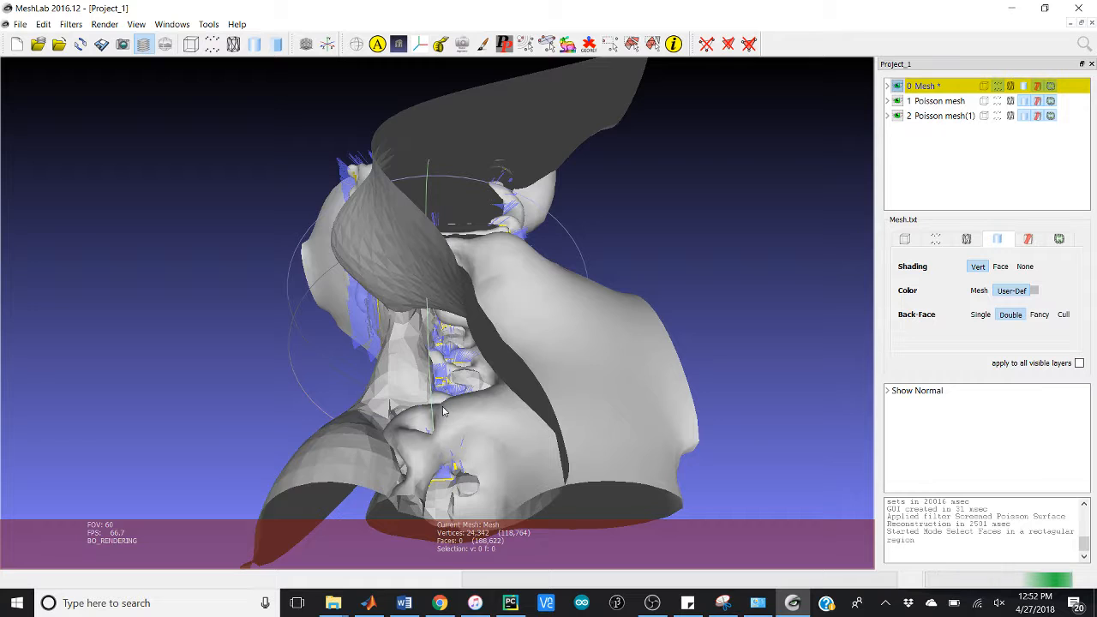
pyautogui.moveTo(443, 412); pyautogui.dragTo(484, 398)
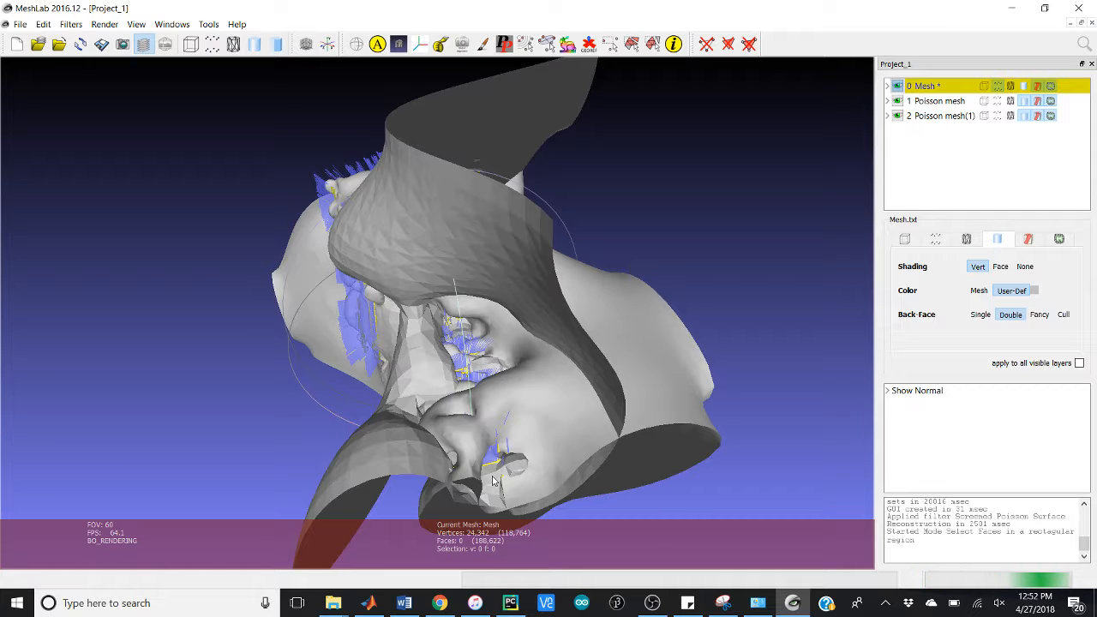
pyautogui.moveTo(493, 482); pyautogui.dragTo(382, 287)
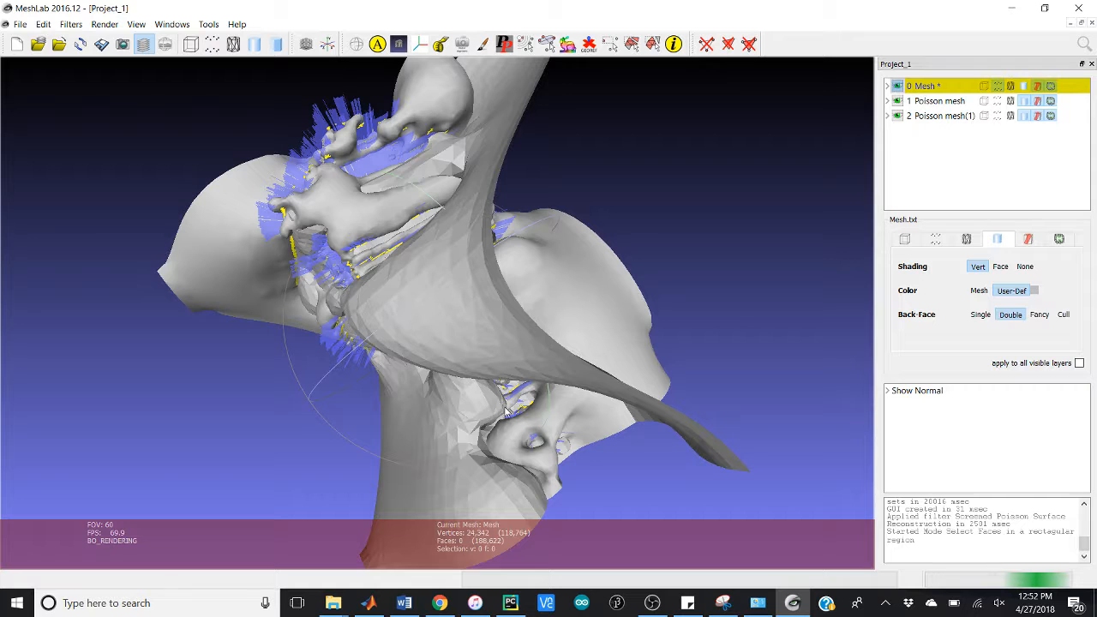
pyautogui.moveTo(505, 411); pyautogui.dragTo(482, 396)
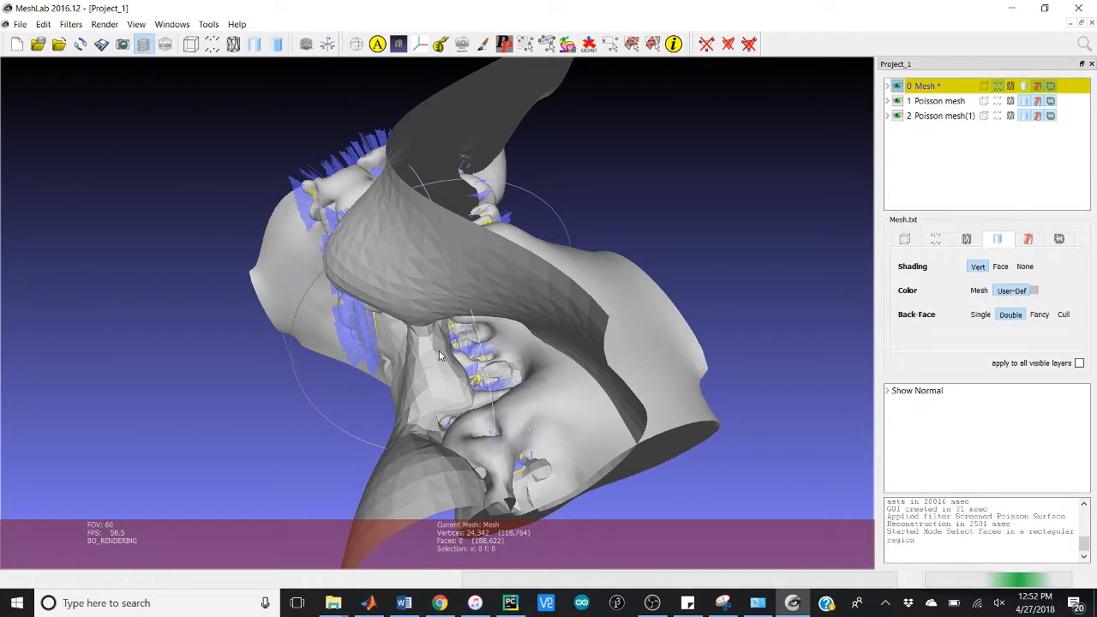
pyautogui.moveTo(341, 179); pyautogui.dragTo(574, 421)
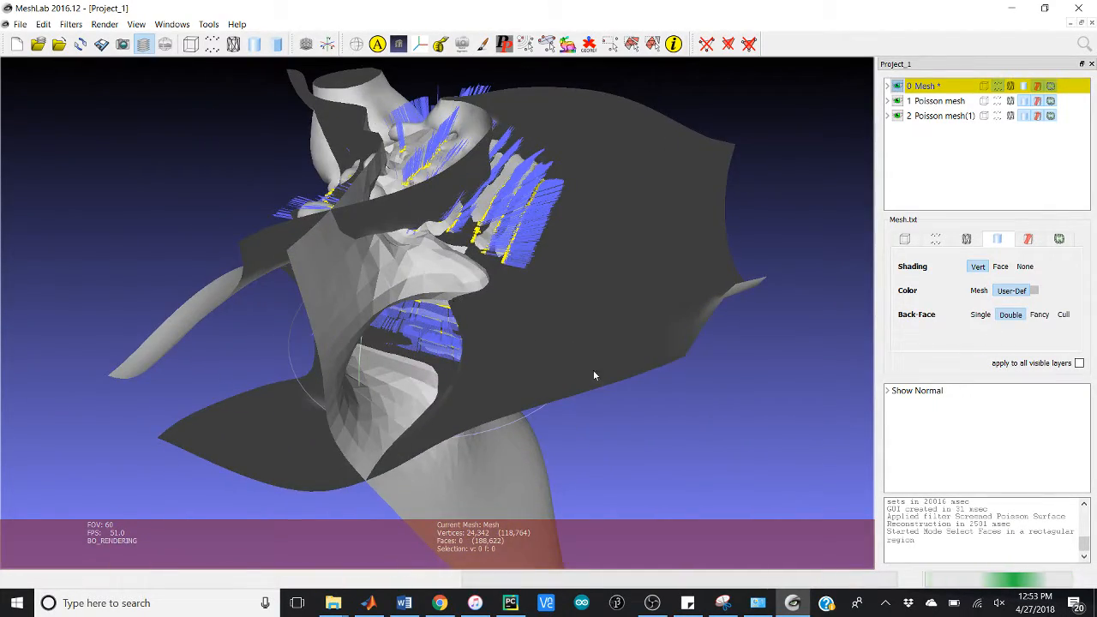
pyautogui.rightClick(938, 101)
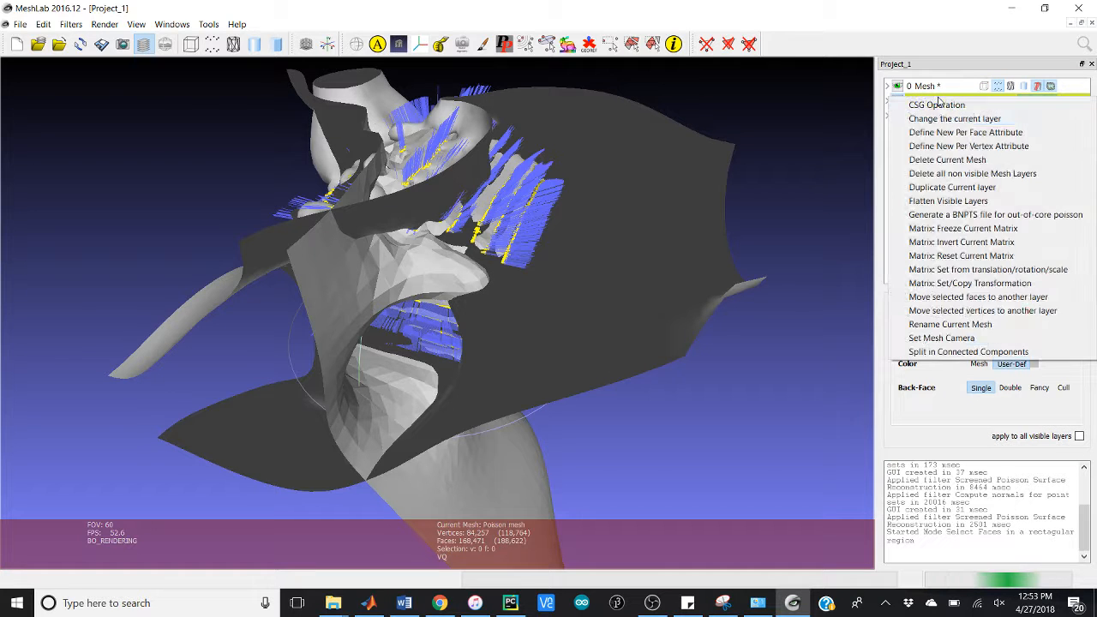
pyautogui.click(947, 159)
# Step: Examine from several angles how the Poisson mesh(1) surface fits the scanned points and their normals
pyautogui.moveTo(624, 324); pyautogui.dragTo(334, 369)
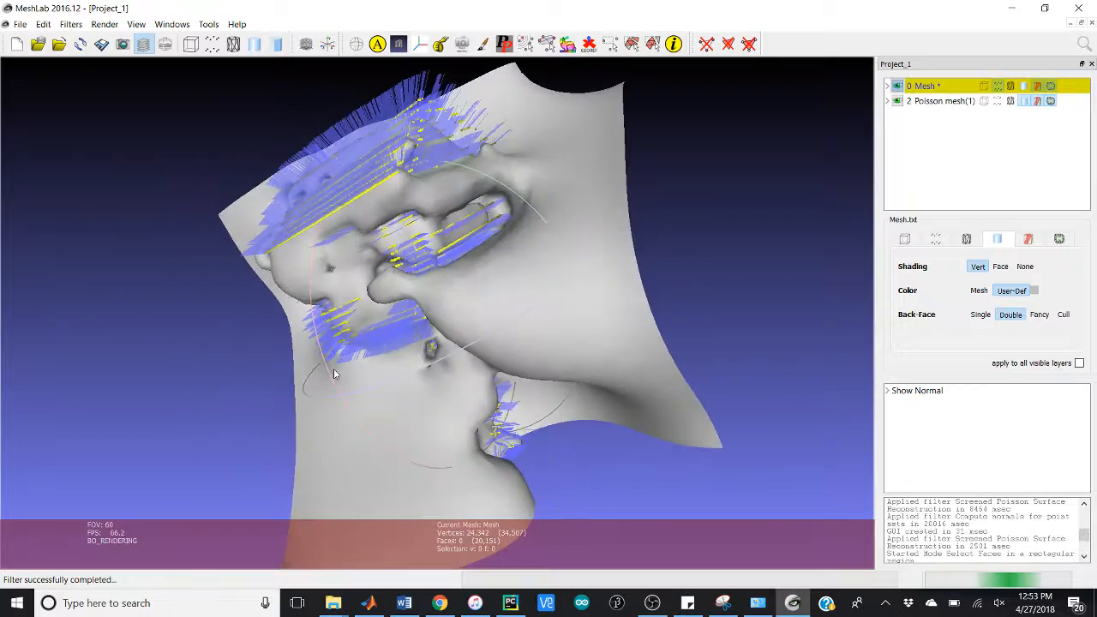
pyautogui.moveTo(440, 266); pyautogui.dragTo(355, 173)
pyautogui.moveTo(152, 360); pyautogui.dragTo(254, 214)
pyautogui.moveTo(493, 271); pyautogui.dragTo(340, 344)
pyautogui.moveTo(349, 177); pyautogui.dragTo(266, 266)
pyautogui.moveTo(423, 255); pyautogui.dragTo(443, 222)
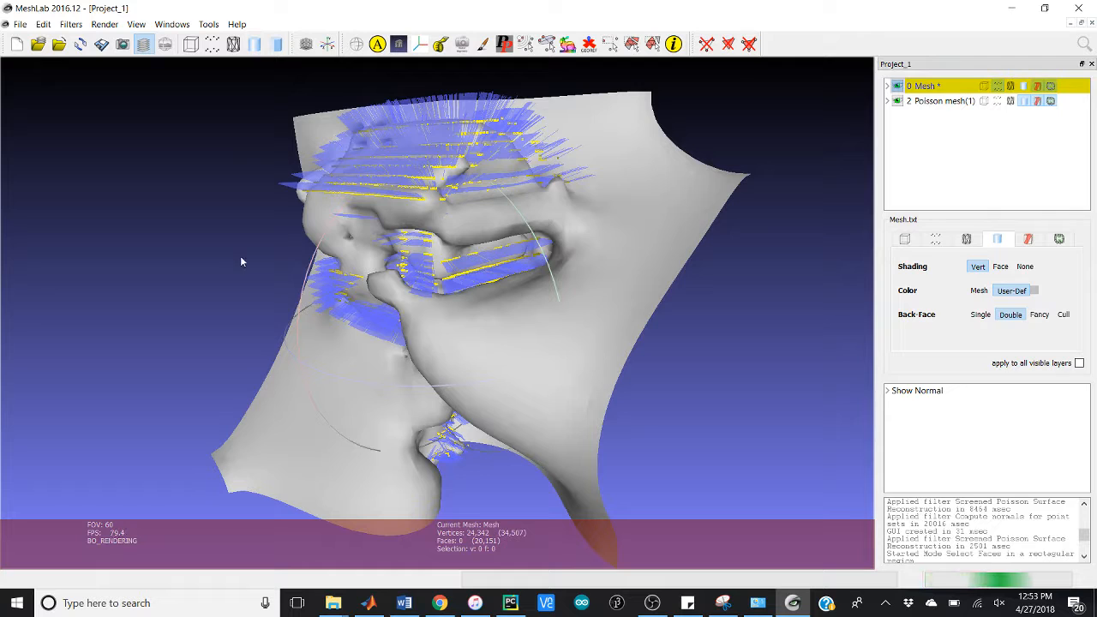
pyautogui.moveTo(240, 257); pyautogui.dragTo(241, 250)
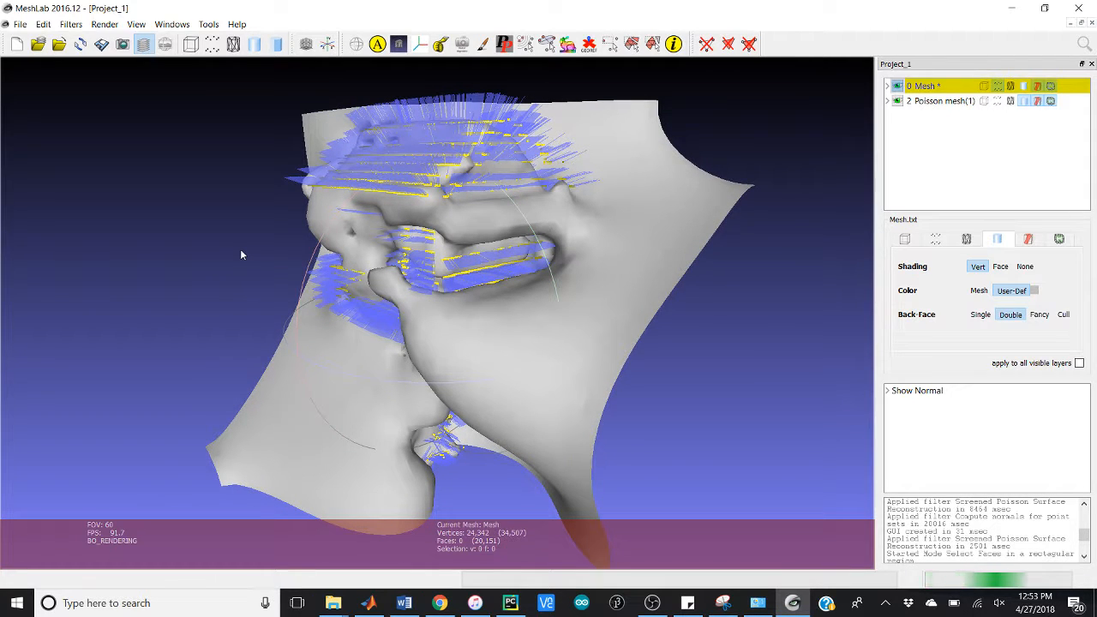
# Step: Try to select the faces at the upper outer corner of the reconstructed surface with a rectangular face selection
pyautogui.click(631, 43)
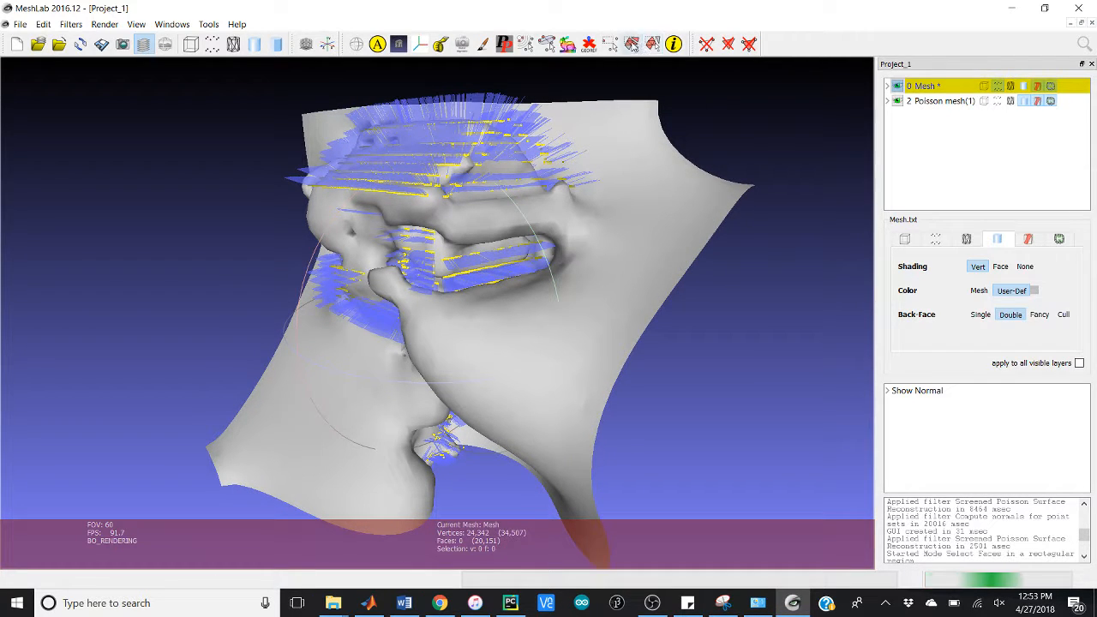
pyautogui.moveTo(627, 147); pyautogui.dragTo(757, 212)
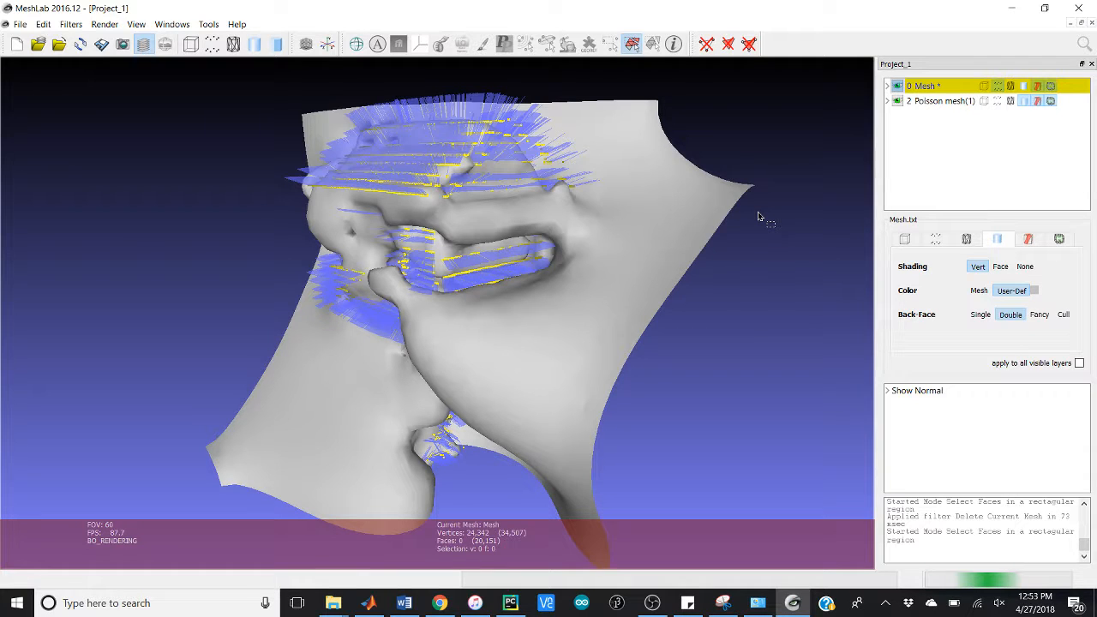
pyautogui.click(631, 43)
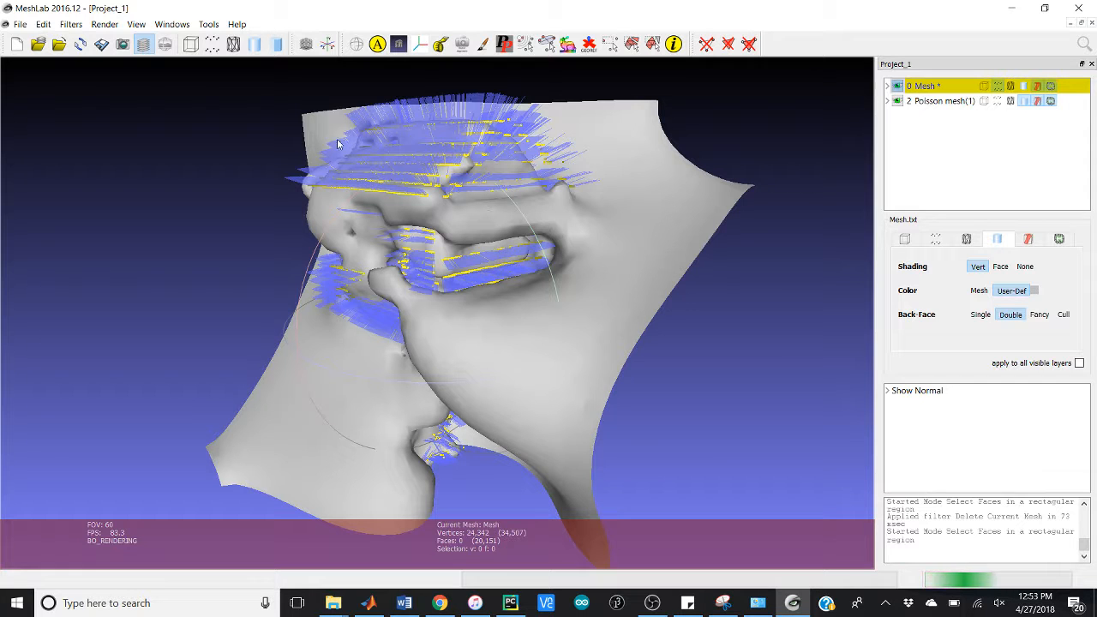
# Step: Inspect the front and back of the Poisson mesh(1) surface where it flares away from the scanned points
pyautogui.moveTo(377, 133); pyautogui.dragTo(371, 120)
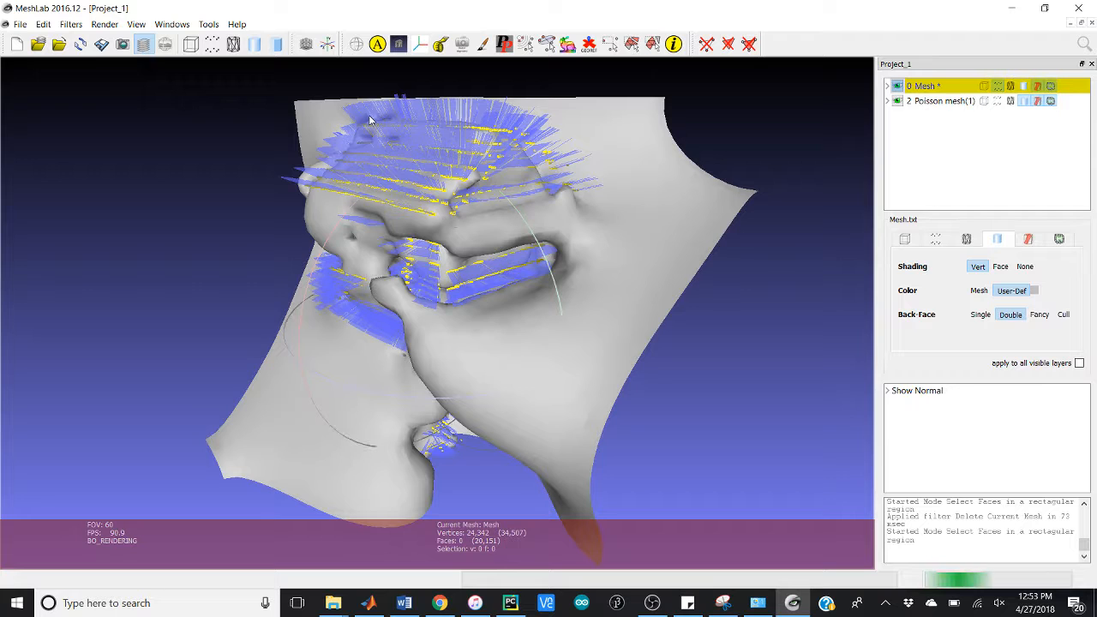
pyautogui.press('Escape')
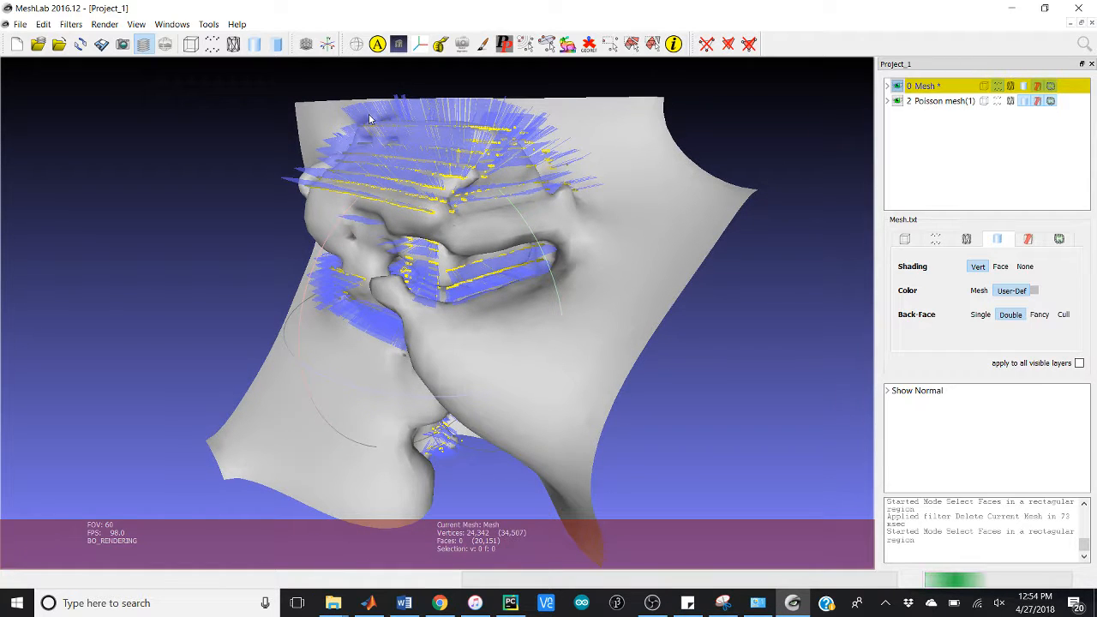
pyautogui.moveTo(403, 146); pyautogui.dragTo(383, 223)
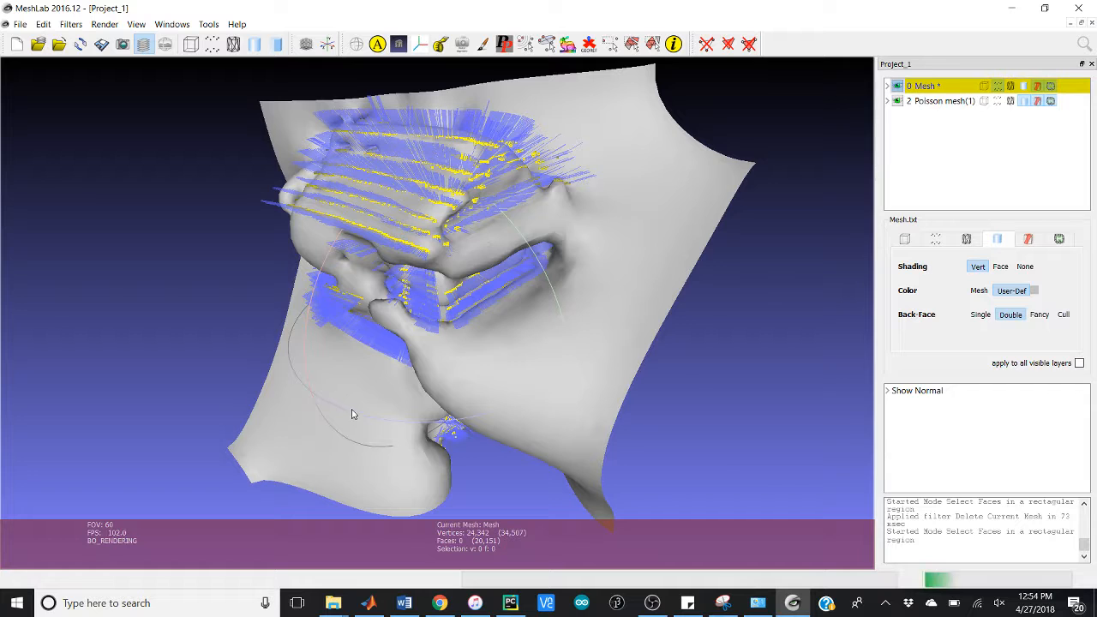
pyautogui.moveTo(350, 384); pyautogui.dragTo(453, 355)
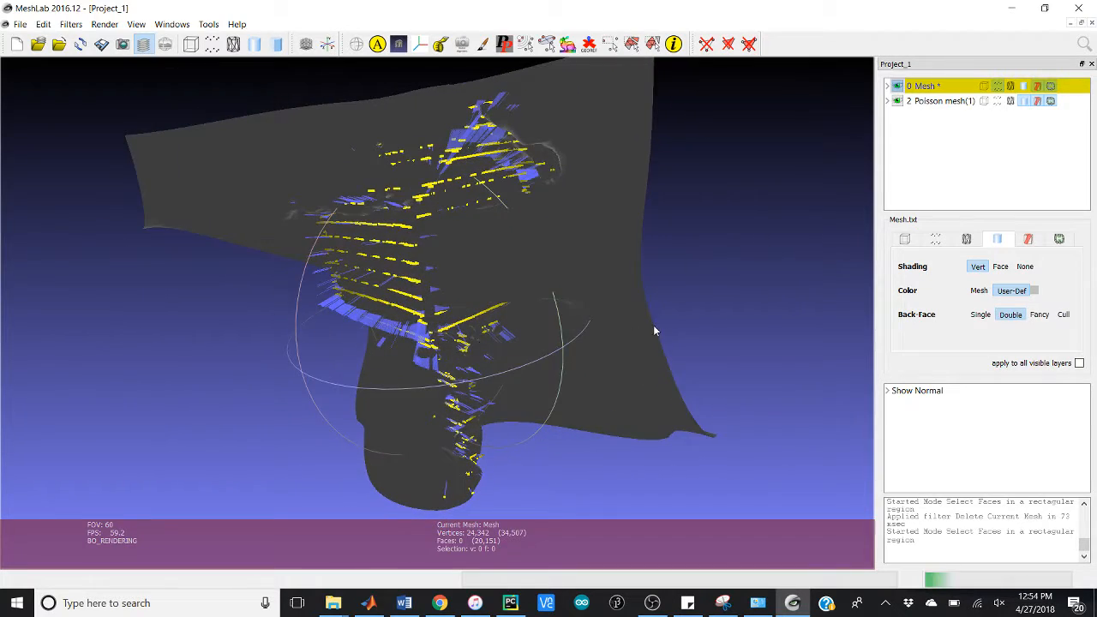
pyautogui.moveTo(653, 328); pyautogui.dragTo(214, 315)
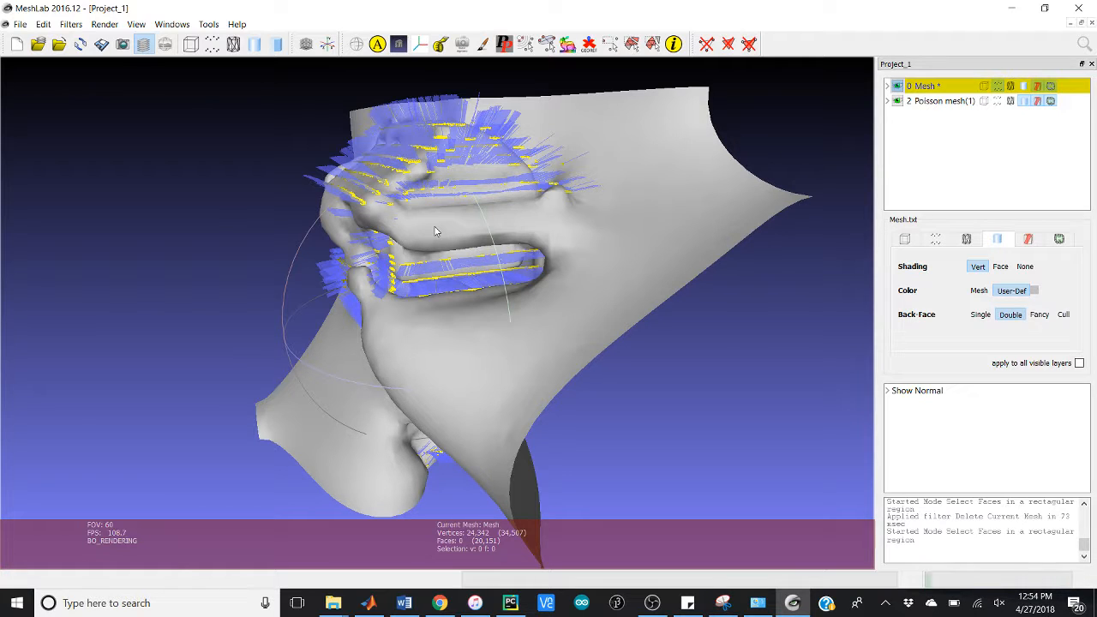
pyautogui.press('super+d')
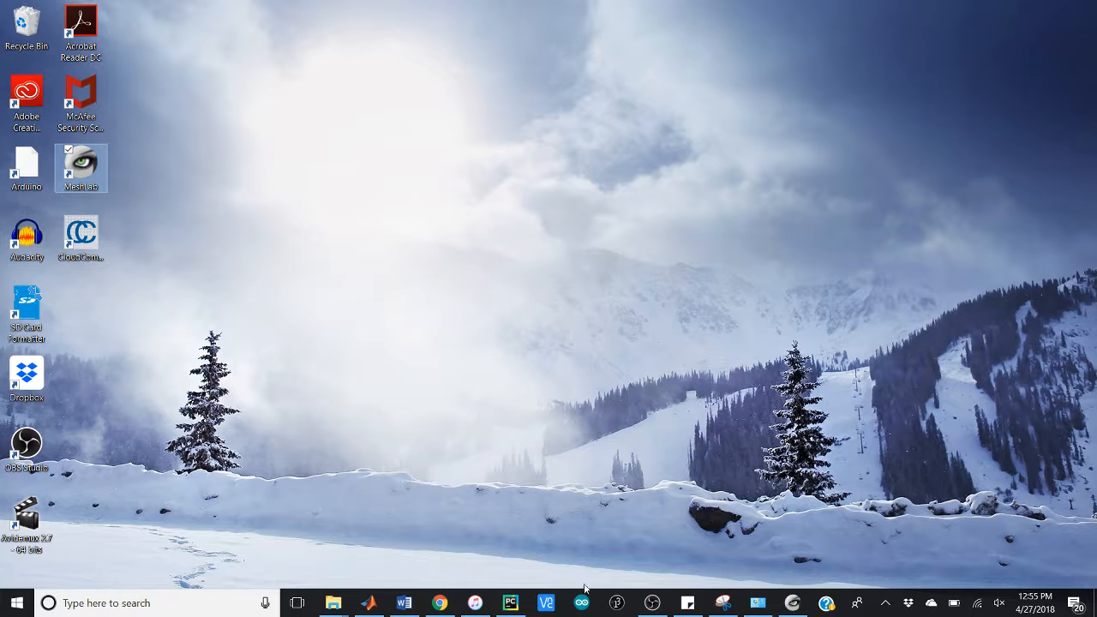
pyautogui.click(794, 604)
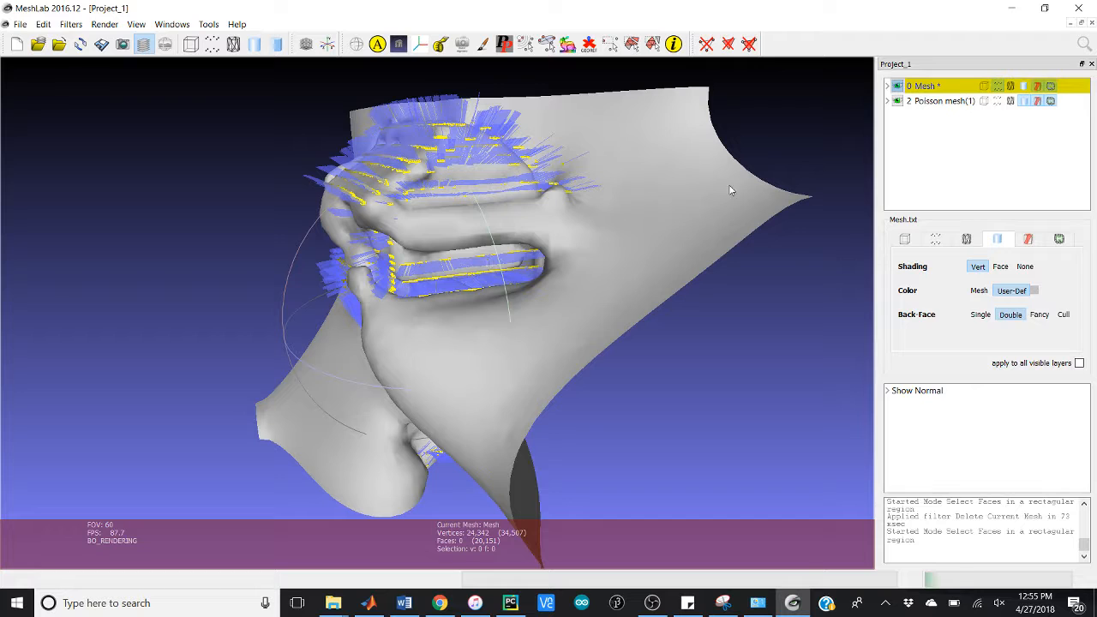
# Step: Delete the Poisson mesh(1) layer, keeping only the scanned point cloud
pyautogui.rightClick(951, 101)
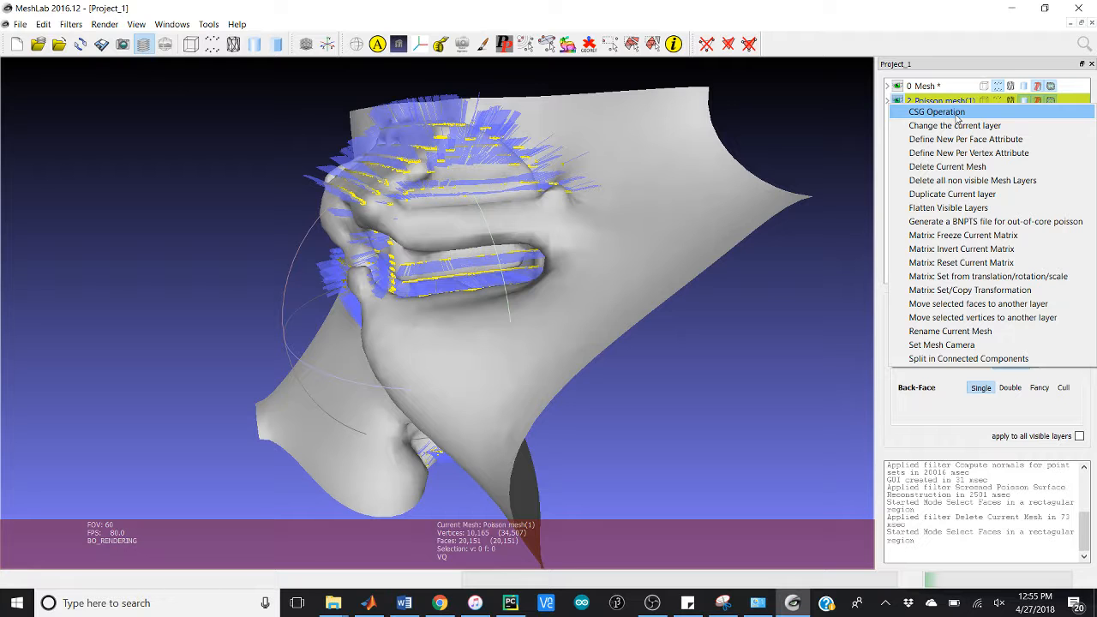
pyautogui.click(946, 167)
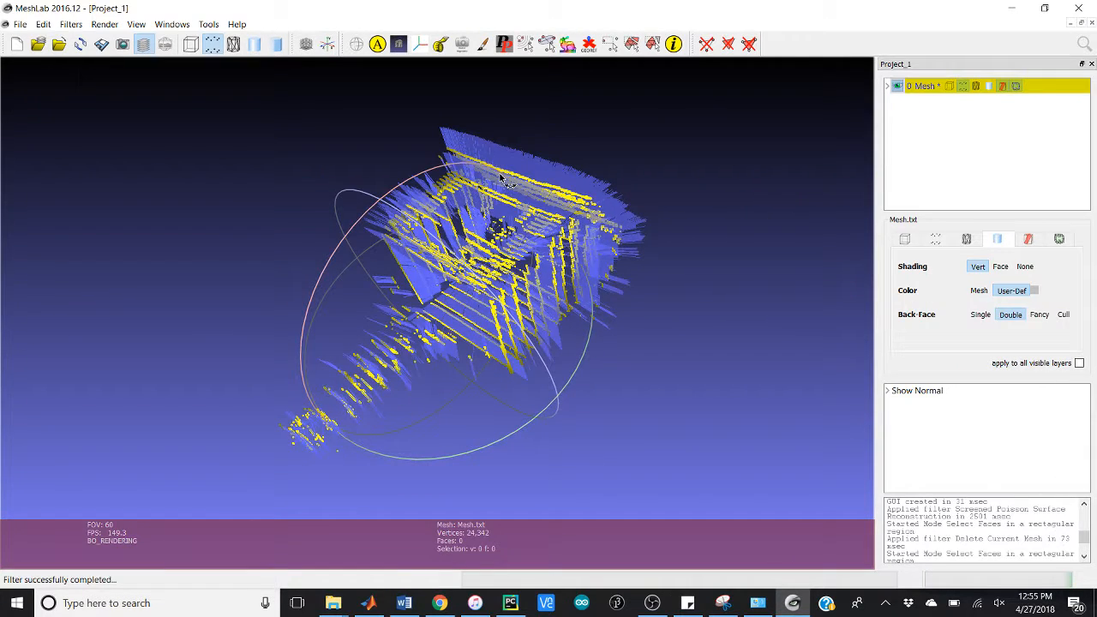
# Step: Examine the point cloud's scan lines and normal directions from the sides, above and around the lower stem
pyautogui.moveTo(506, 180); pyautogui.dragTo(625, 326)
pyautogui.moveTo(265, 248); pyautogui.dragTo(350, 176)
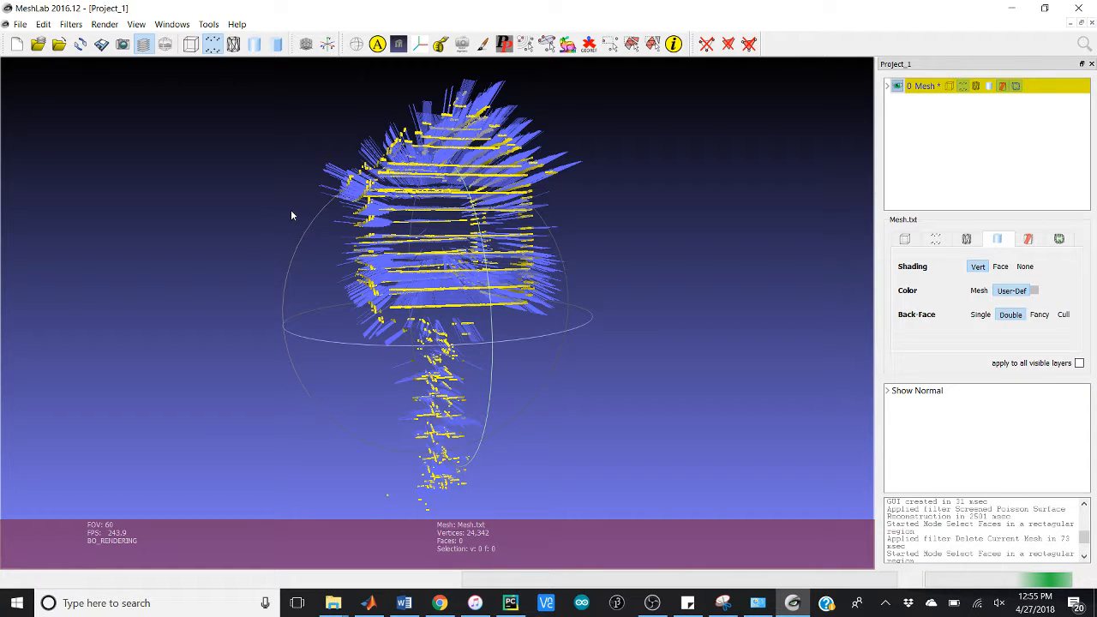
pyautogui.moveTo(290, 215); pyautogui.dragTo(342, 275)
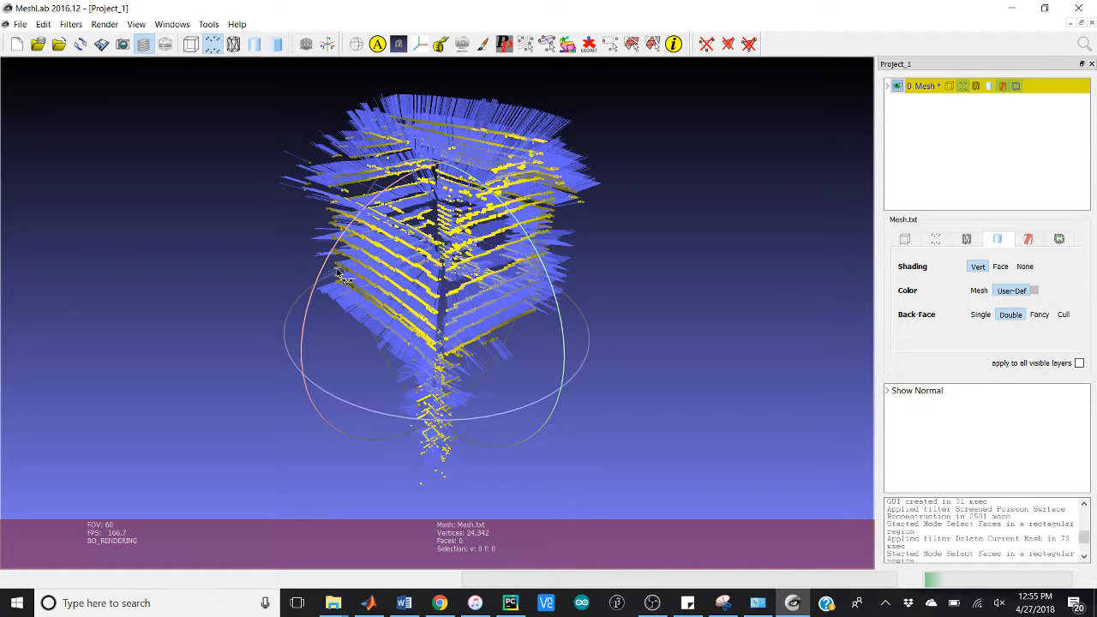
pyautogui.moveTo(342, 276); pyautogui.dragTo(331, 256)
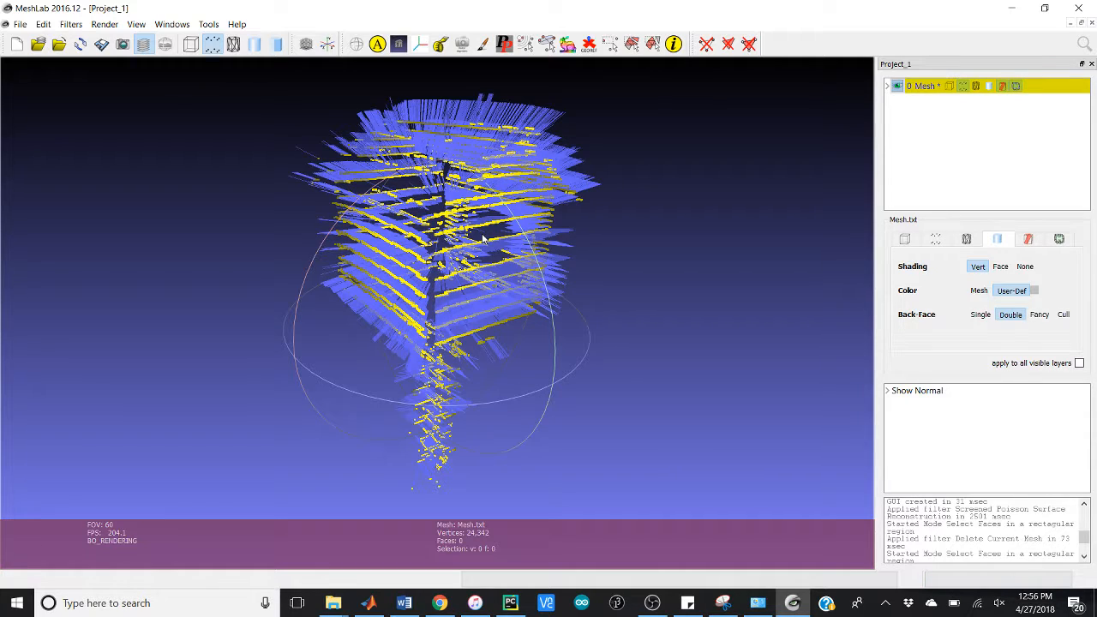
pyautogui.moveTo(459, 261); pyautogui.dragTo(602, 240)
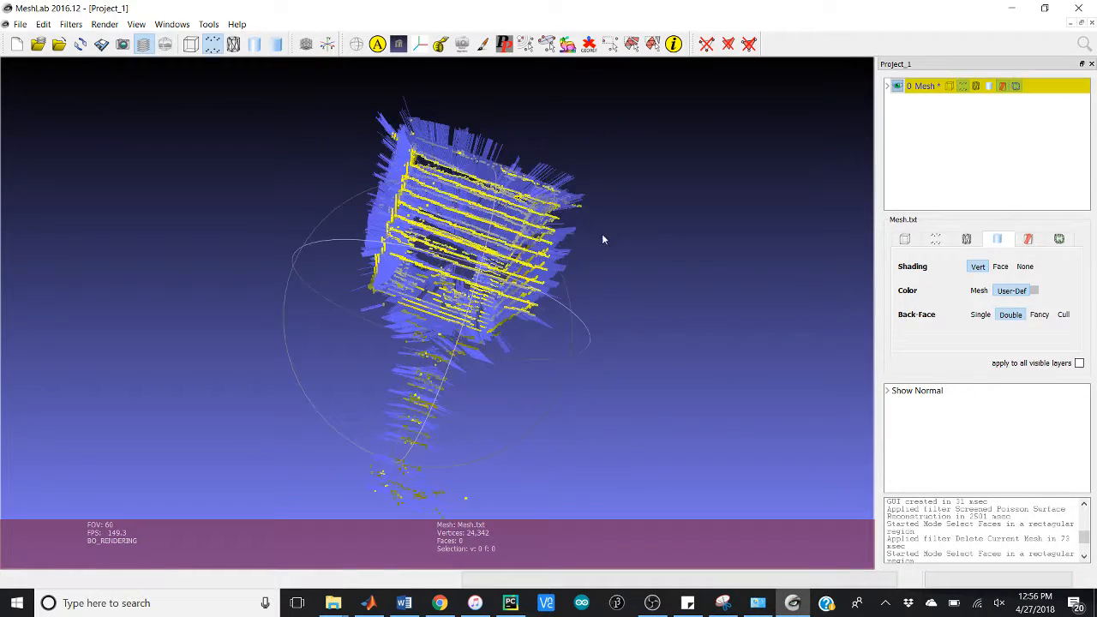
pyautogui.moveTo(242, 314); pyautogui.dragTo(296, 363)
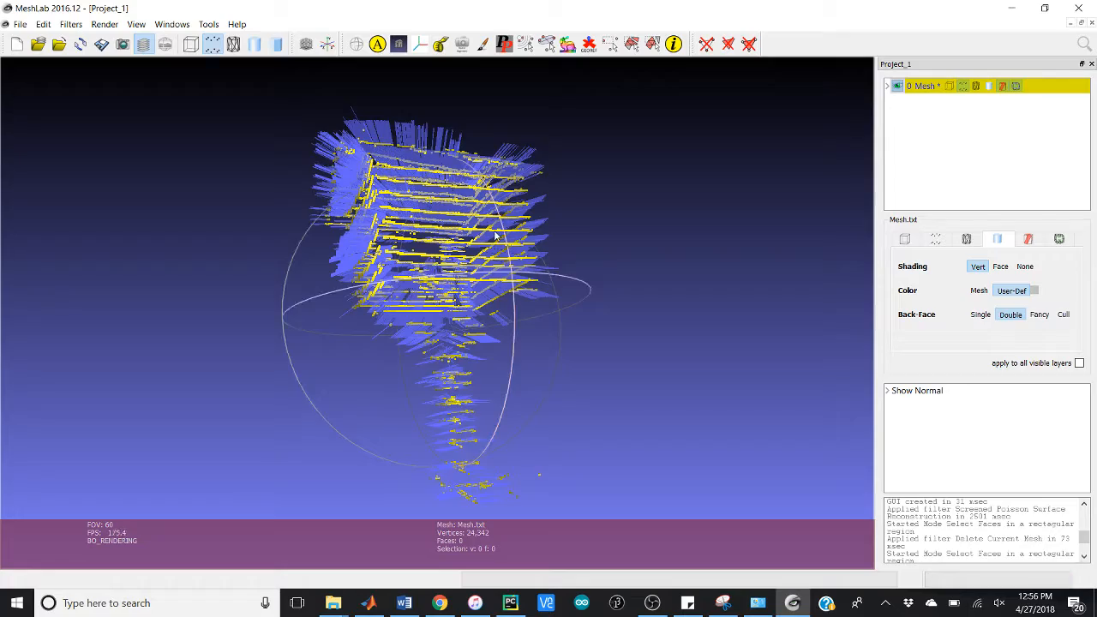
pyautogui.moveTo(430, 269); pyautogui.dragTo(417, 371)
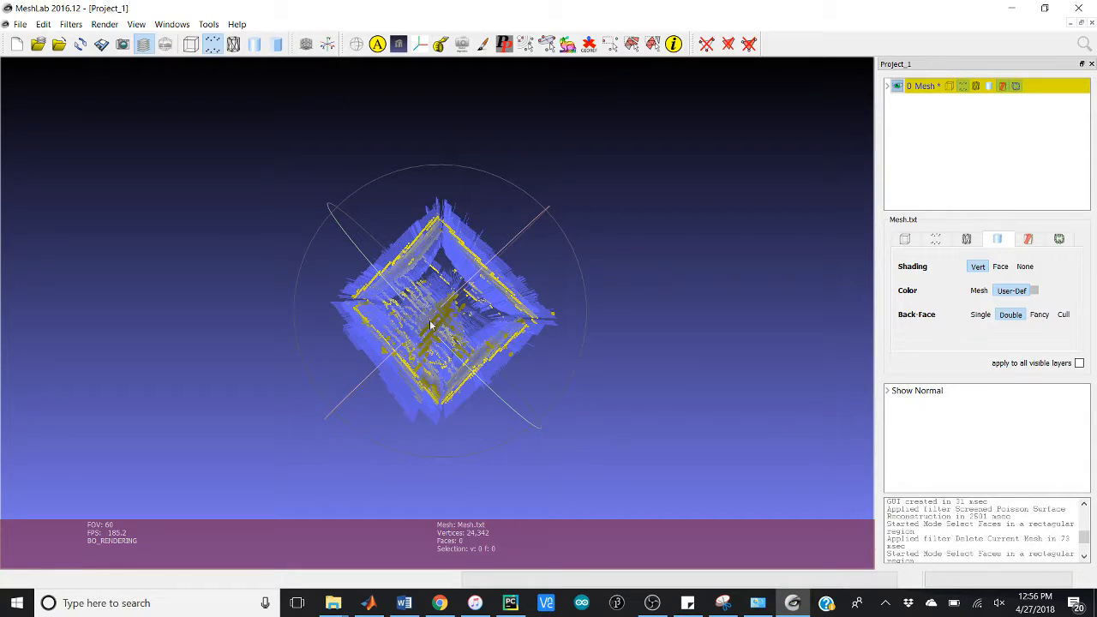
pyautogui.moveTo(425, 314); pyautogui.dragTo(503, 275)
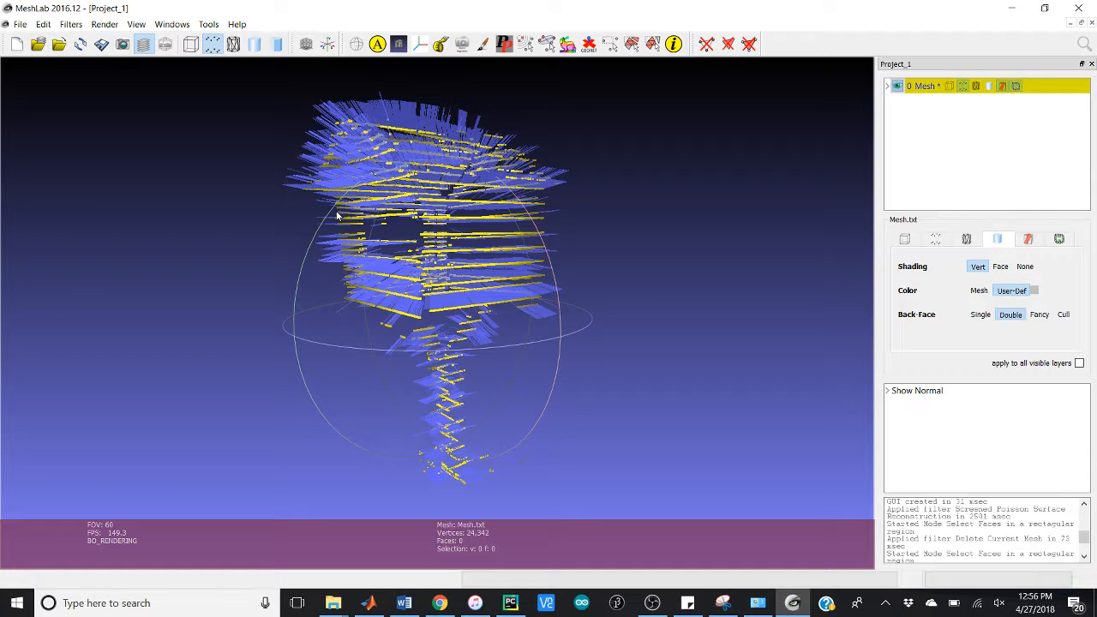
pyautogui.moveTo(338, 216); pyautogui.dragTo(358, 251)
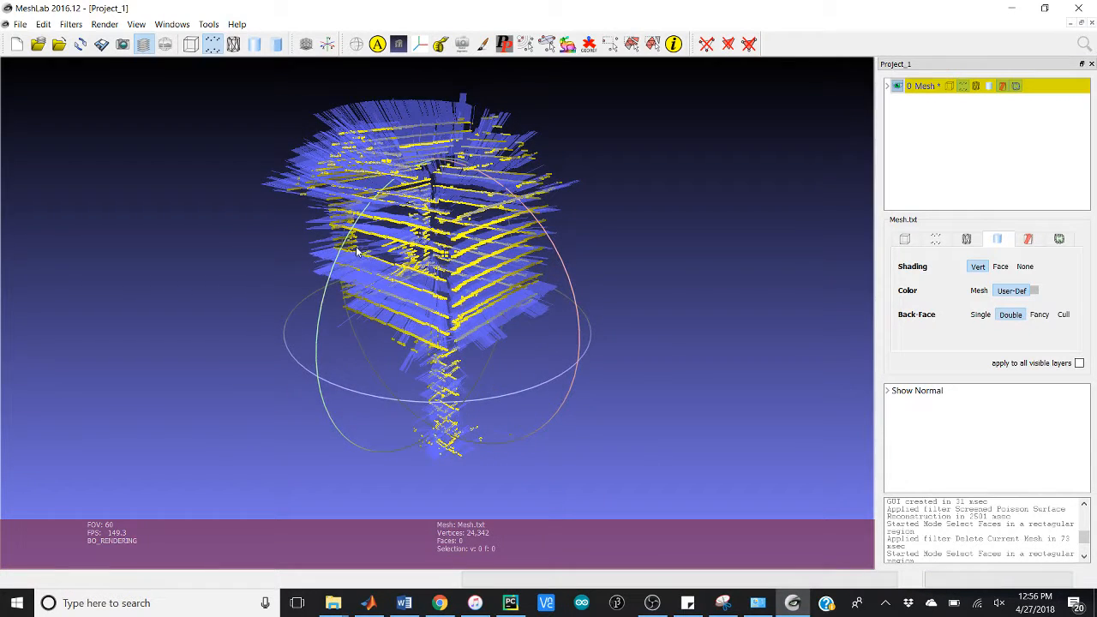
pyautogui.moveTo(574, 345); pyautogui.dragTo(564, 348)
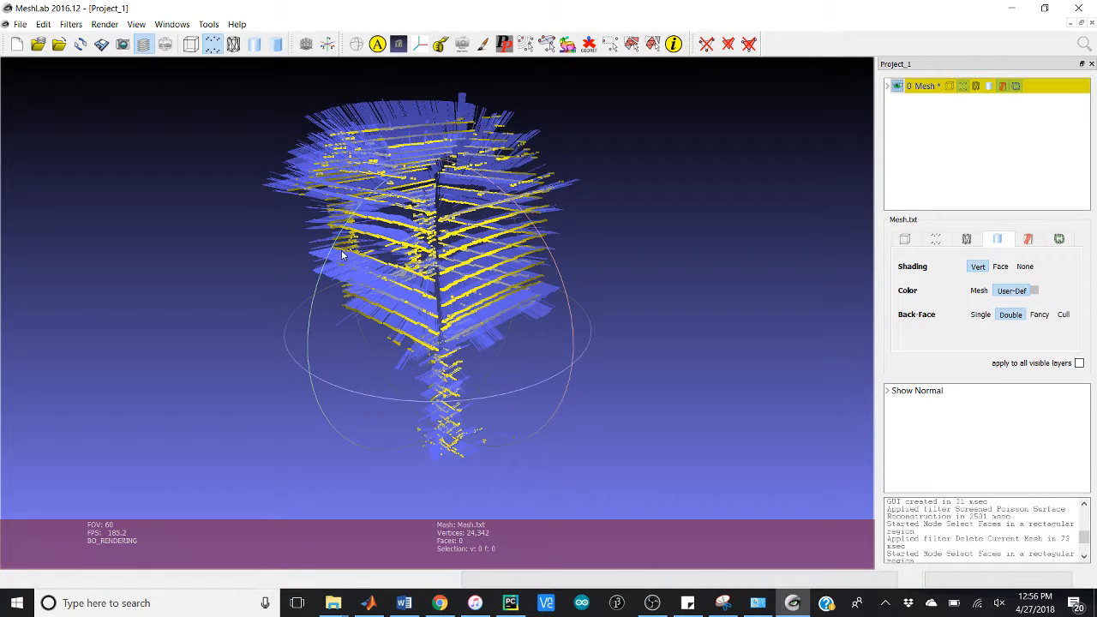
pyautogui.moveTo(337, 383); pyautogui.dragTo(629, 354)
pyautogui.moveTo(524, 339); pyautogui.dragTo(494, 342)
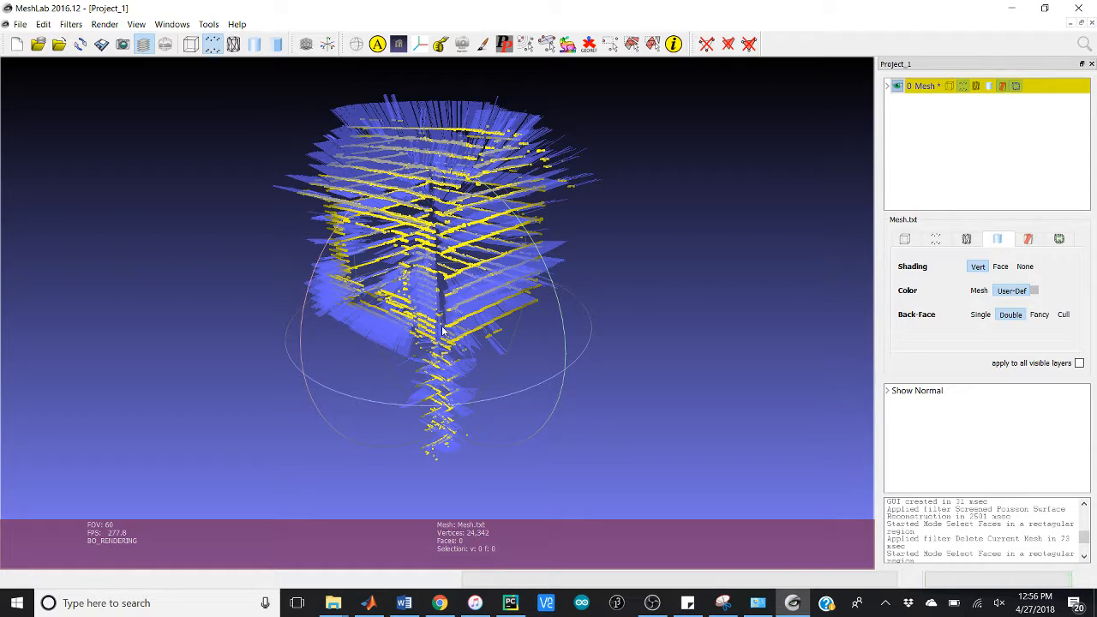
pyautogui.moveTo(443, 395)
pyautogui.mouseDown()
pyautogui.moveTo(444, 358)
pyautogui.moveTo(427, 328)
pyautogui.moveTo(432, 387)
pyautogui.mouseUp()
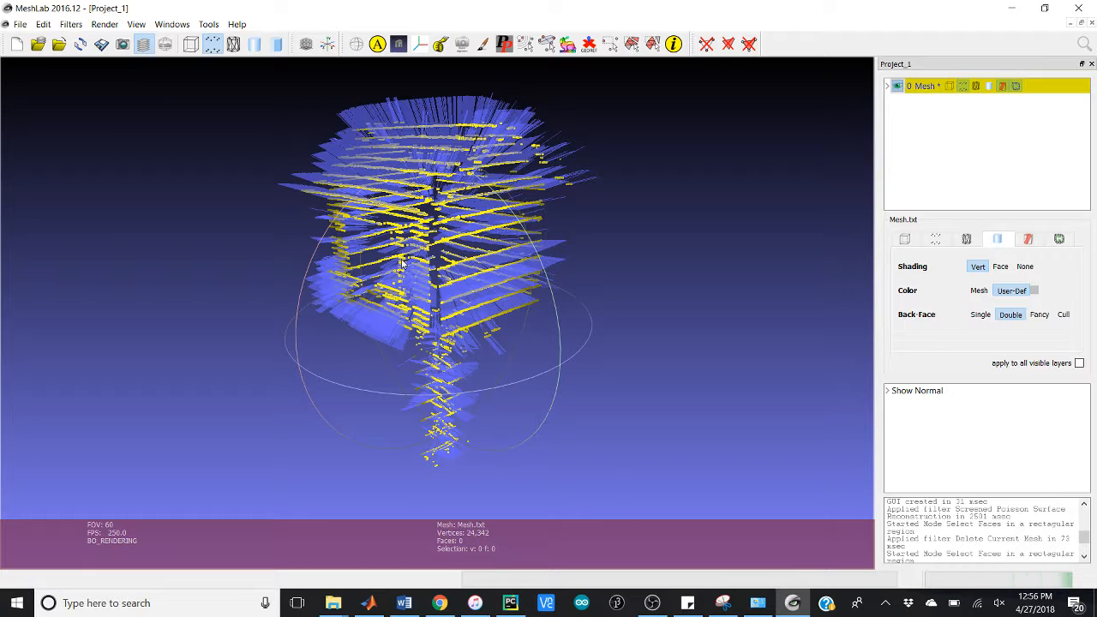
pyautogui.moveTo(245, 84)
pyautogui.mouseDown()
pyautogui.moveTo(335, 142)
pyautogui.moveTo(257, 119)
pyautogui.moveTo(268, 110)
pyautogui.moveTo(253, 82)
pyautogui.mouseUp()
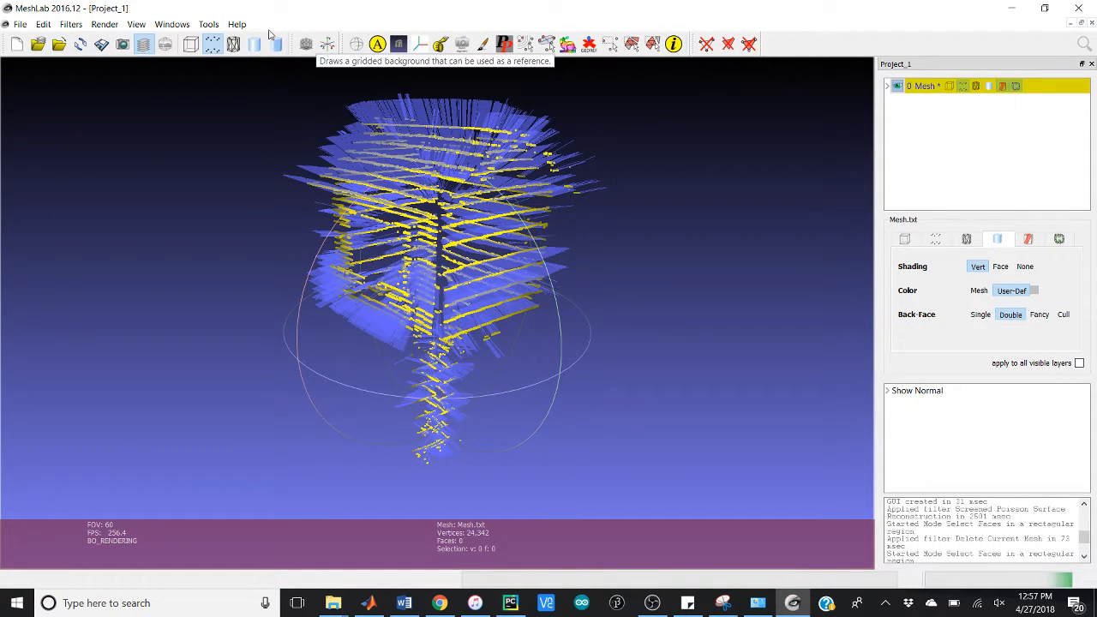